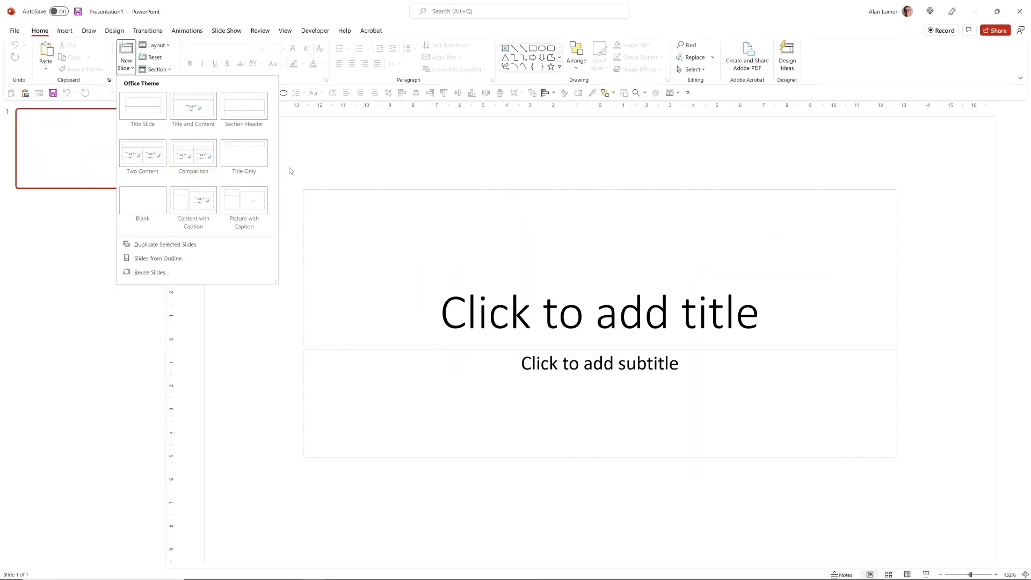
- Change the first slide's layout to Blank from the Office Theme layouts
right_click(310, 153)
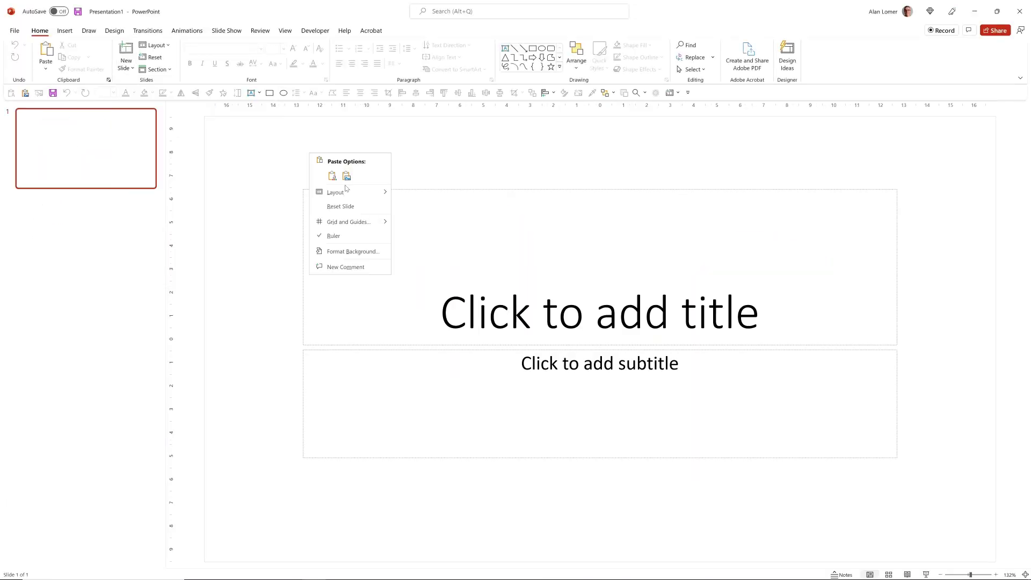
mouse_move(347, 192)
click(410, 314)
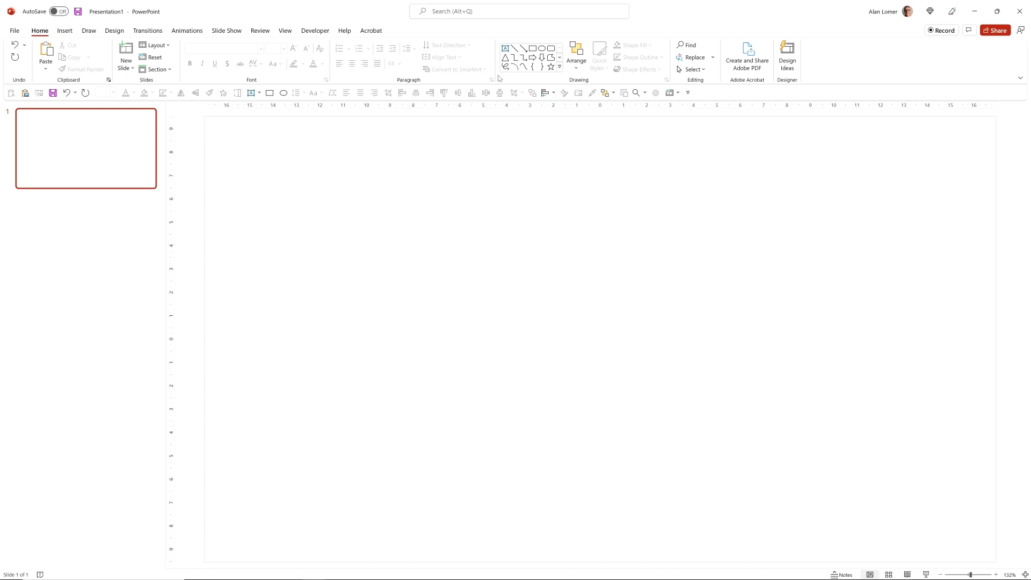
- Draw a blue isosceles triangle, enlarge it proportionally, and shift it slightly left
click(504, 59)
click(421, 205)
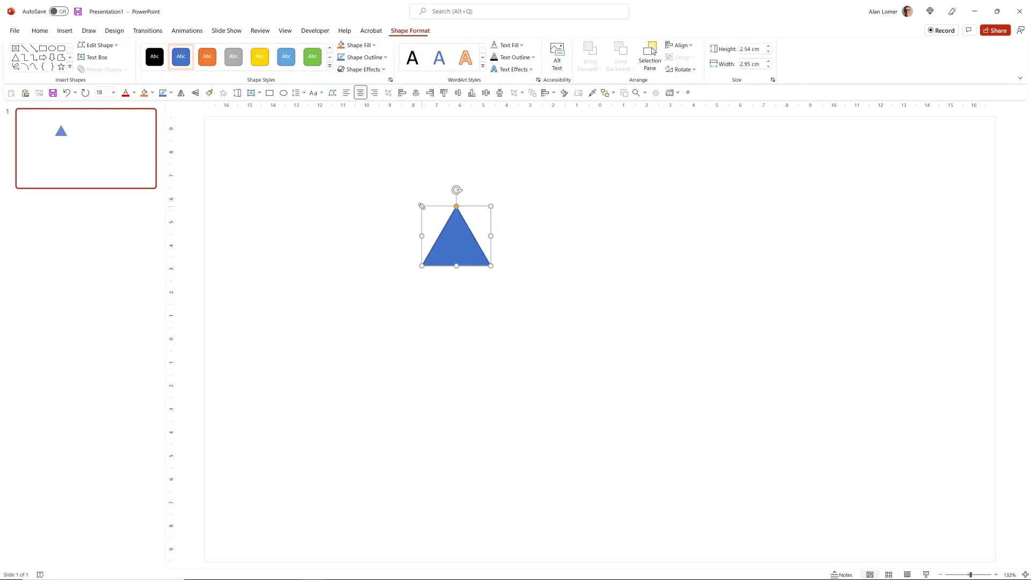
drag(491, 265, 572, 365)
drag(529, 278, 492, 285)
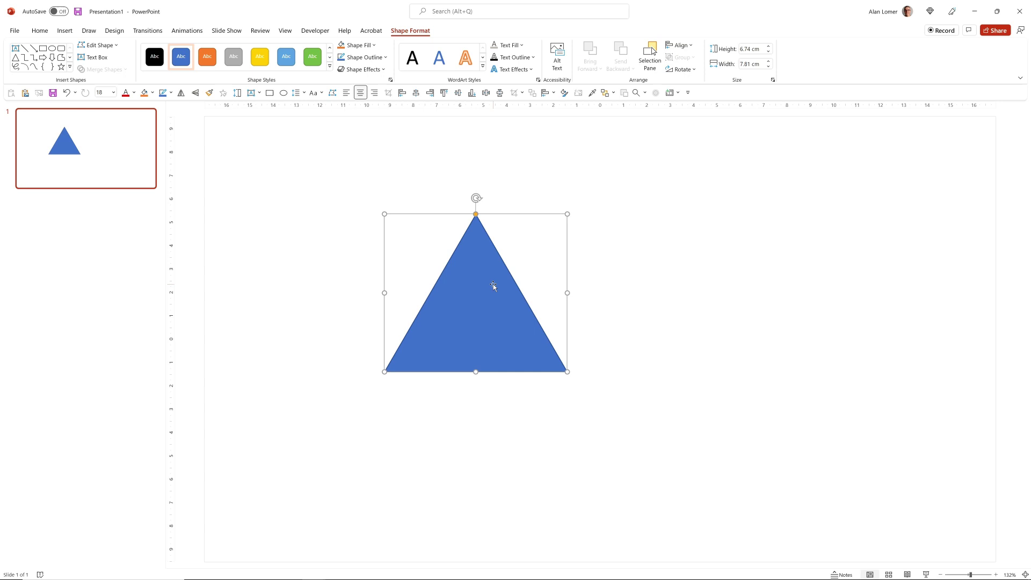
- Edit the triangle's points, making its top vertex a smooth point
right_click(494, 287)
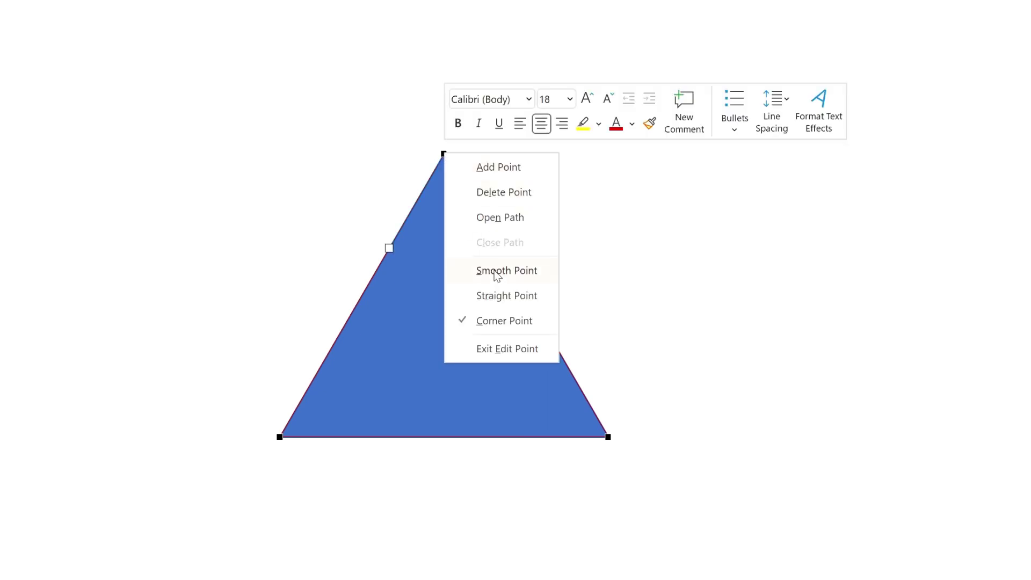
click(498, 272)
right_click(279, 436)
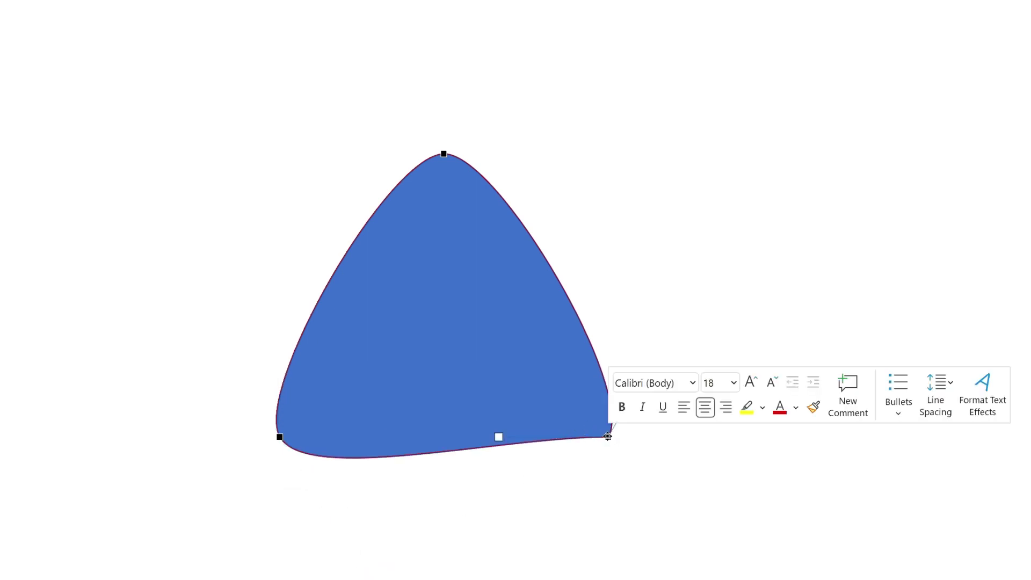
- Make the triangle's bottom-right vertex a smooth point to round its base
click(659, 554)
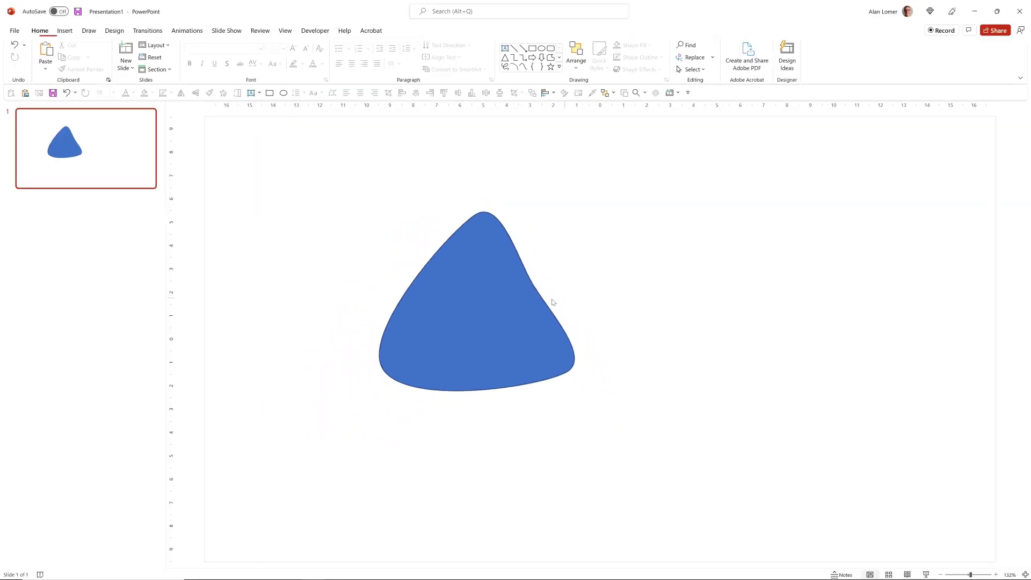
- Move the blob left, search stock images for 'style', then shrink the photo and place it centre-left
click(479, 305)
drag(495, 299, 439, 316)
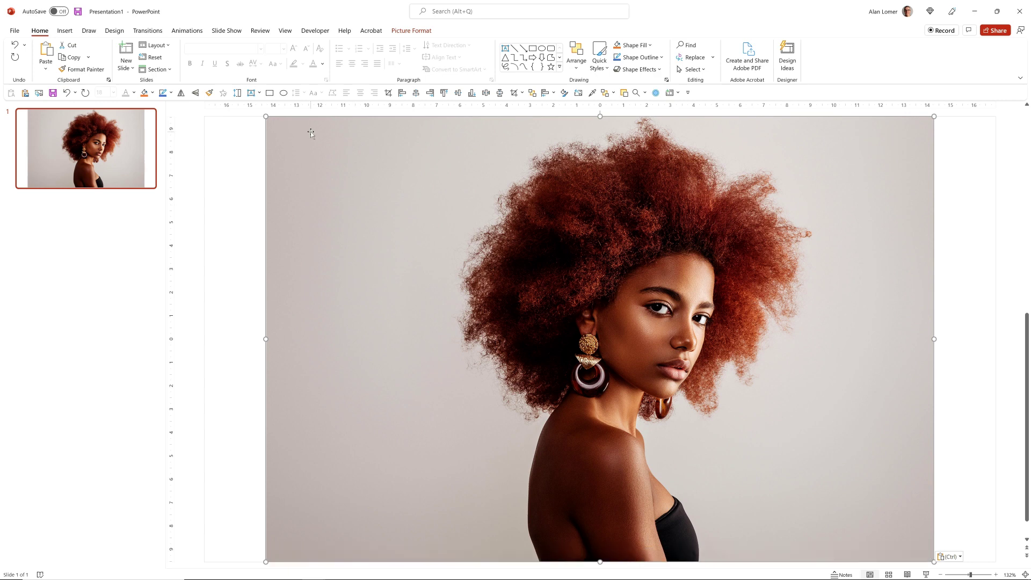
click(60, 32)
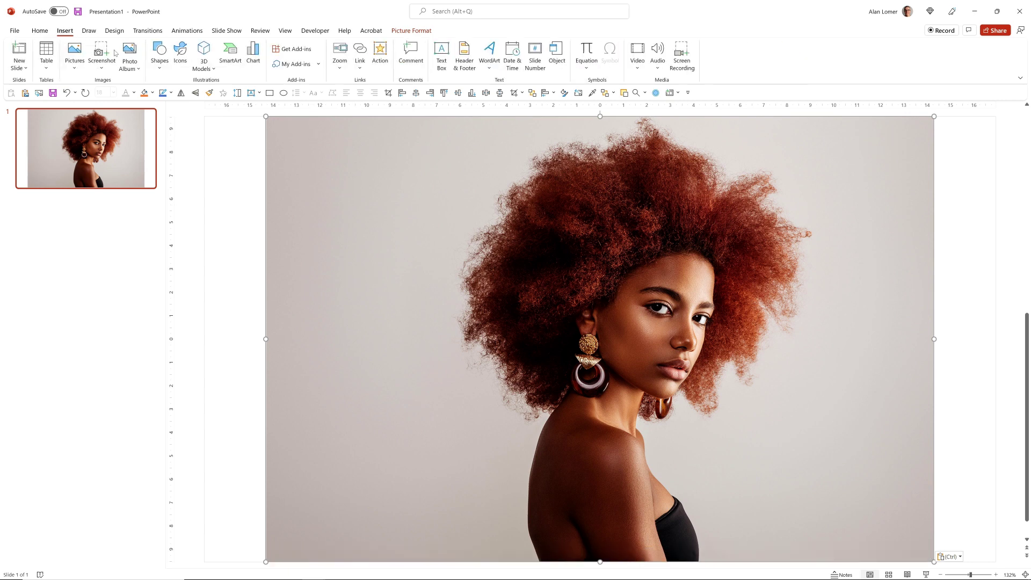
click(79, 66)
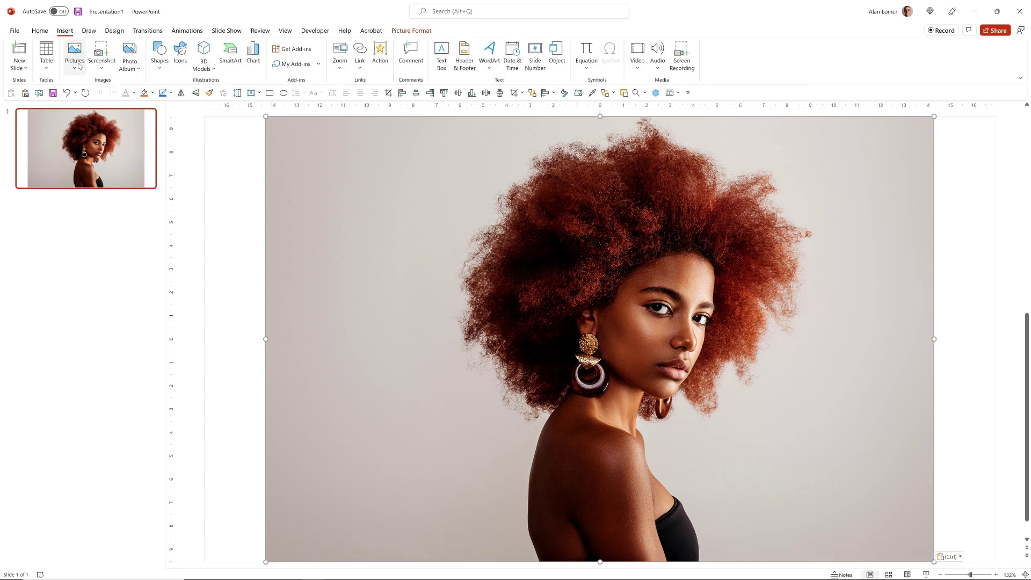
click(93, 114)
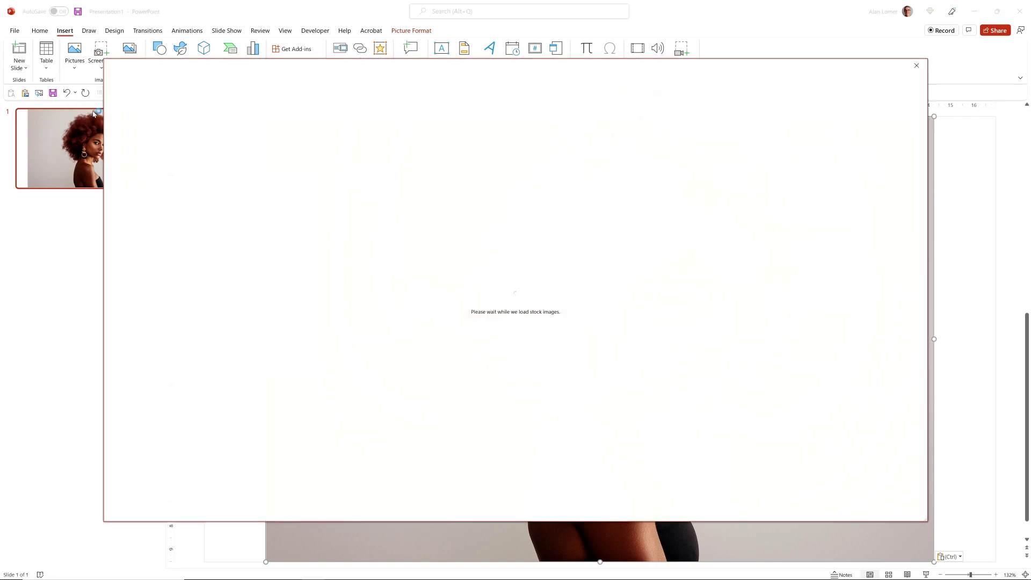
text(style)
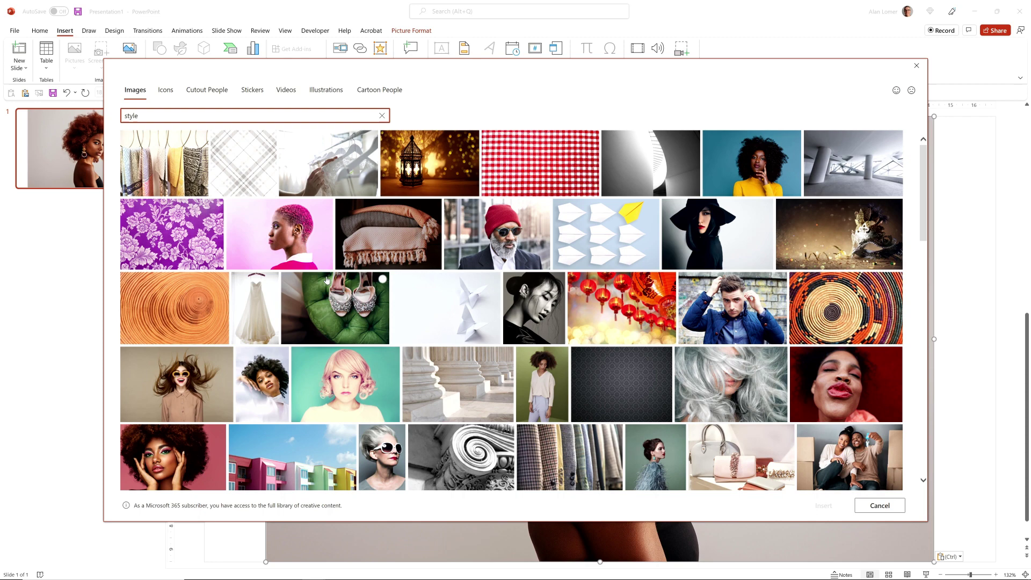
key(Escape)
drag(266, 116, 835, 376)
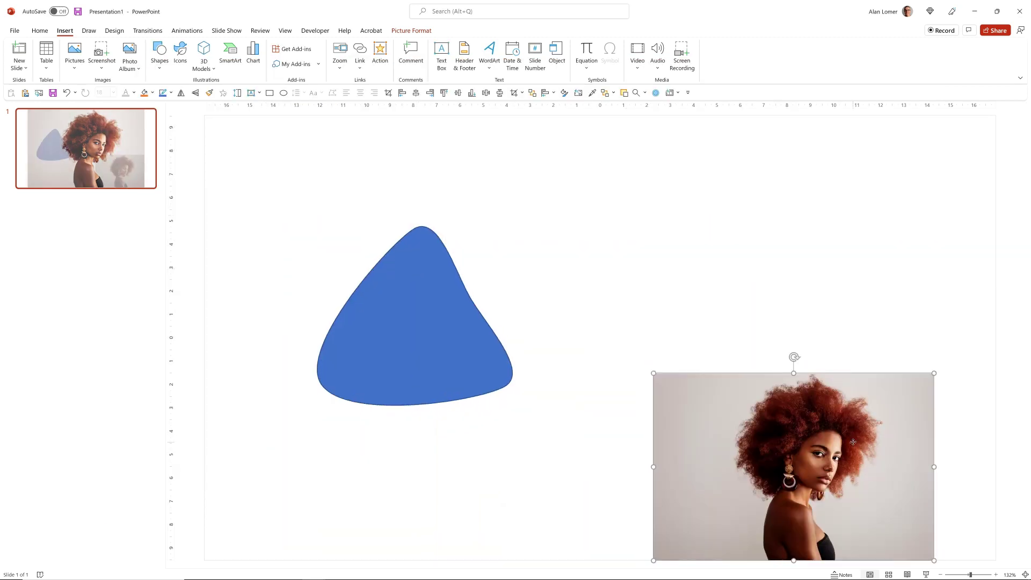
drag(853, 441, 485, 295)
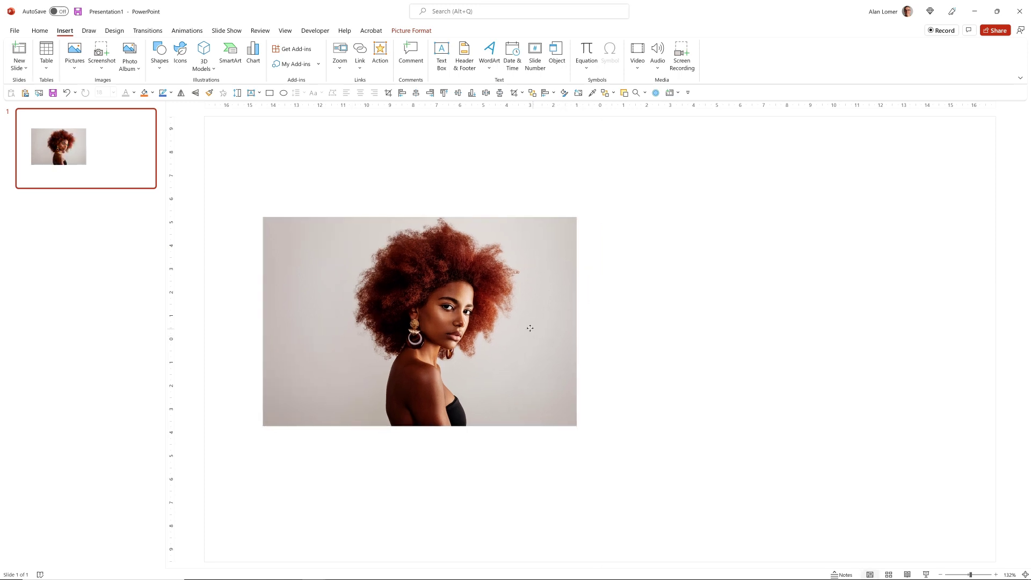
- Send the portrait photo behind the blue blob and align the blob over the face
click(530, 328)
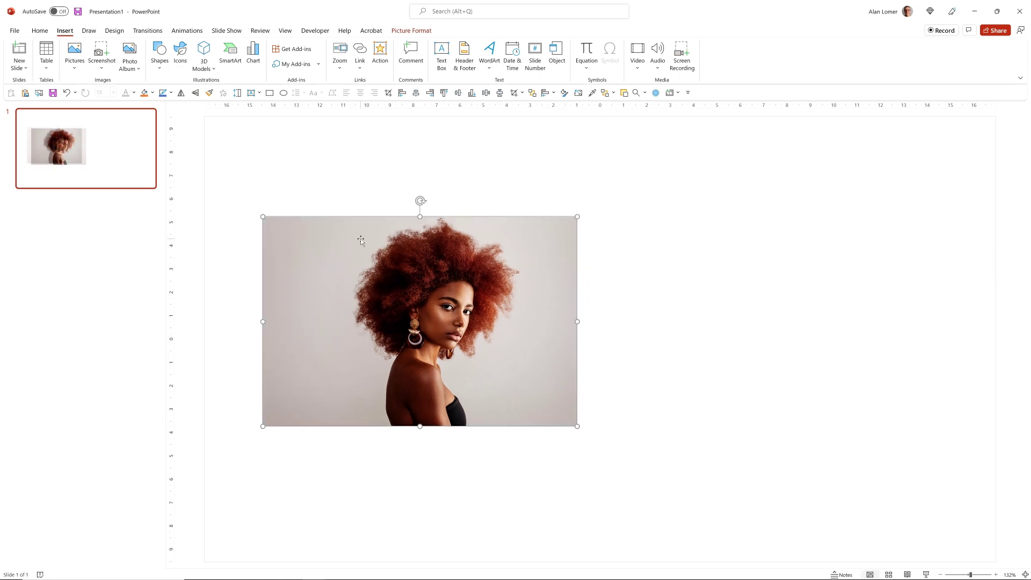
right_click(337, 242)
click(366, 354)
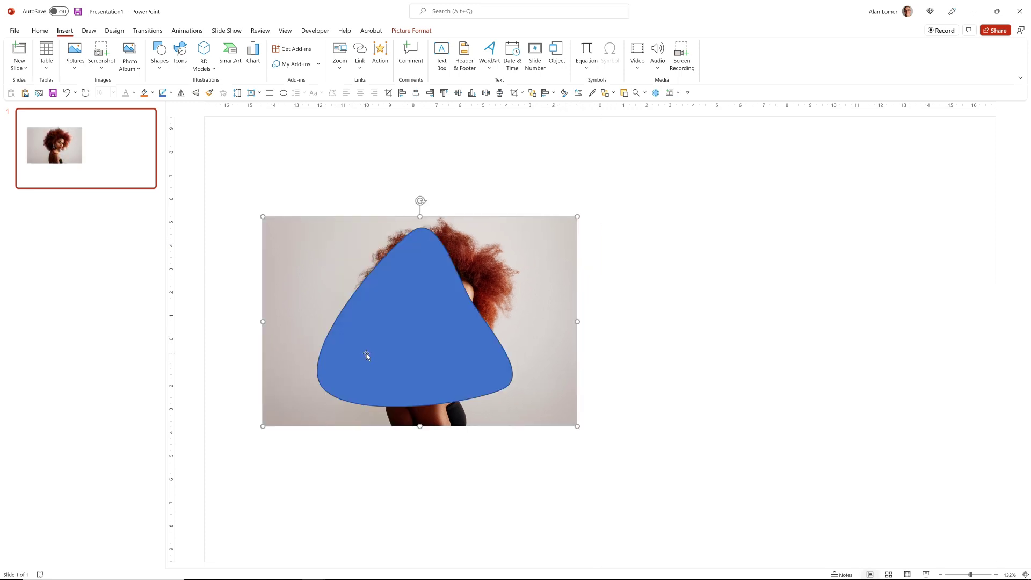
click(375, 142)
drag(414, 285, 435, 284)
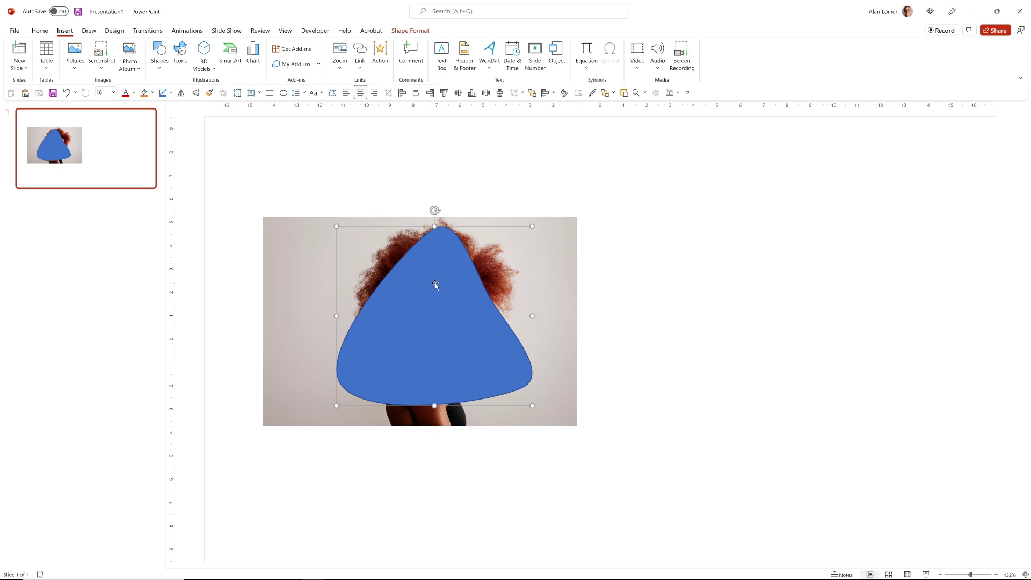
click(574, 422)
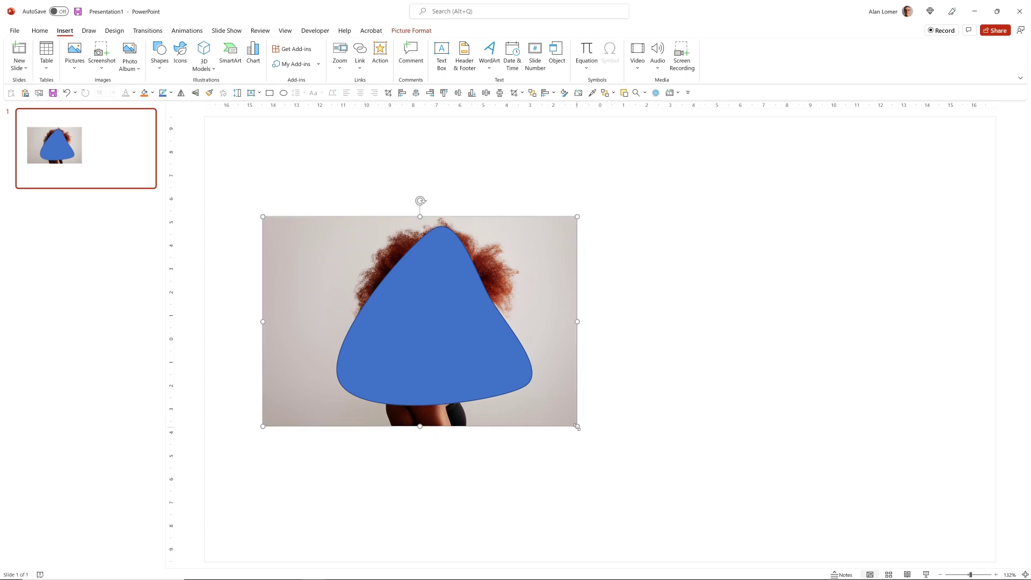
drag(576, 425, 556, 412)
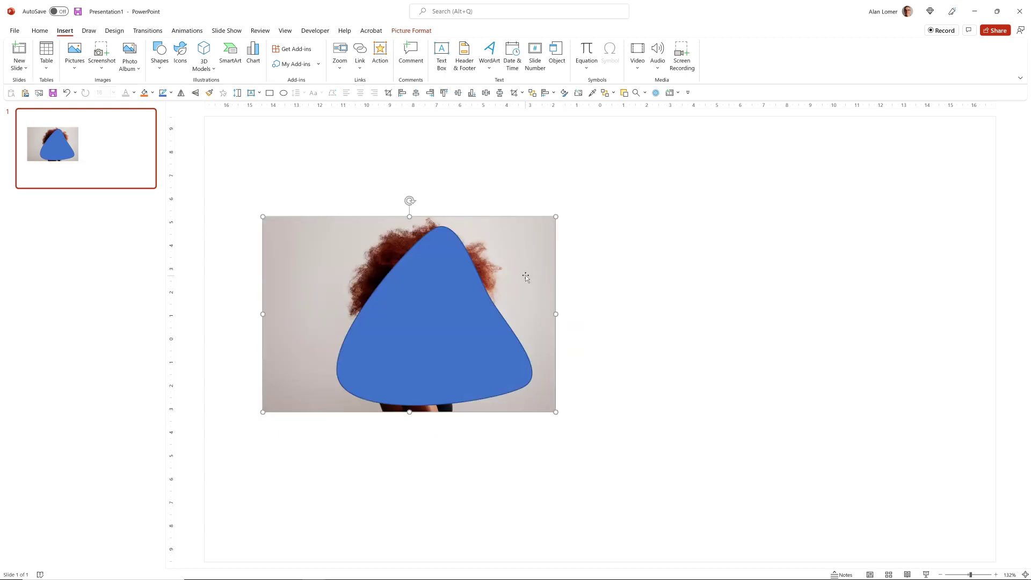
drag(490, 283, 494, 280)
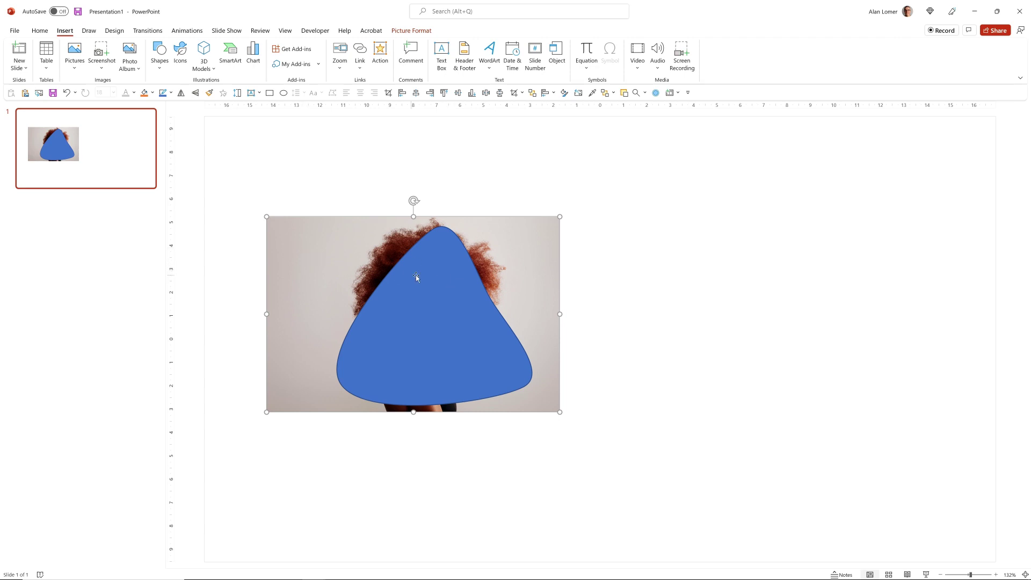
- Select the photo and blob together and merge them with Intersect
shift+click(433, 282)
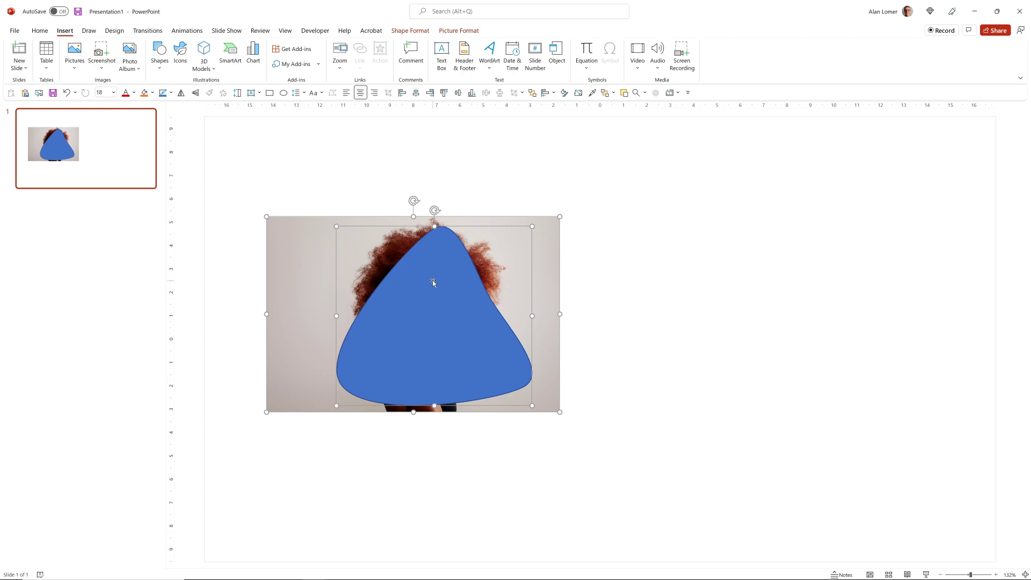
click(409, 31)
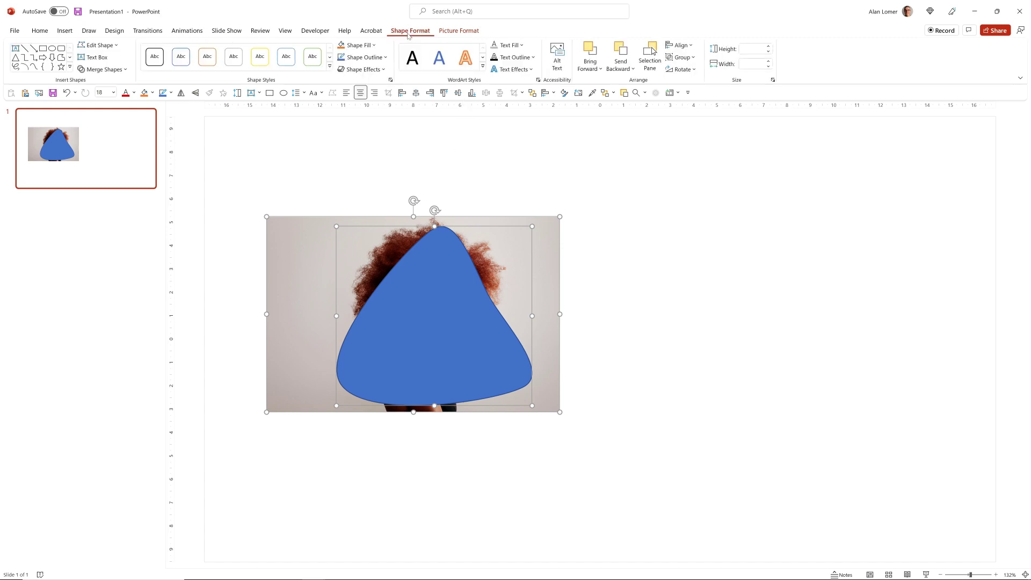
click(102, 69)
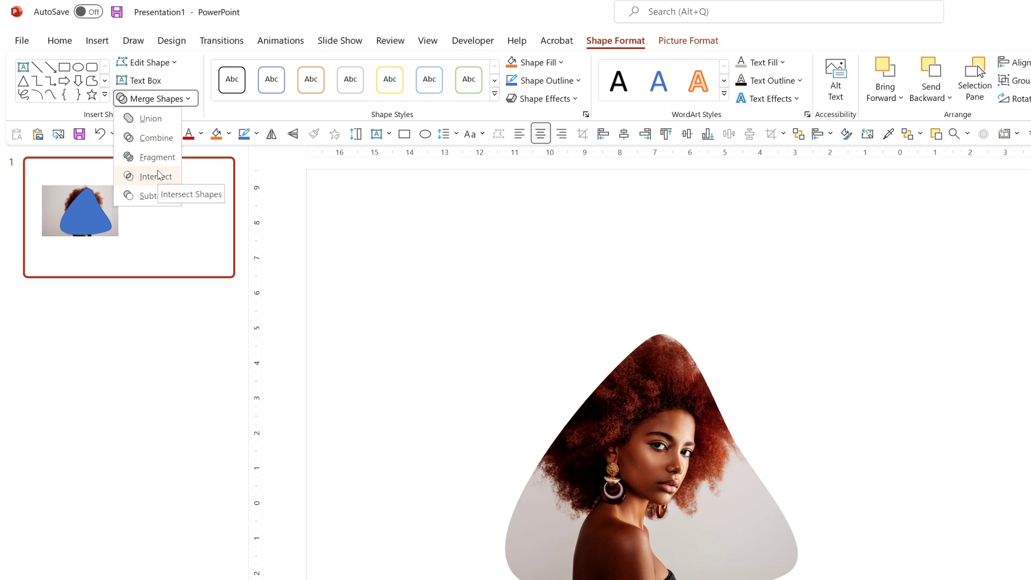
click(158, 175)
click(448, 366)
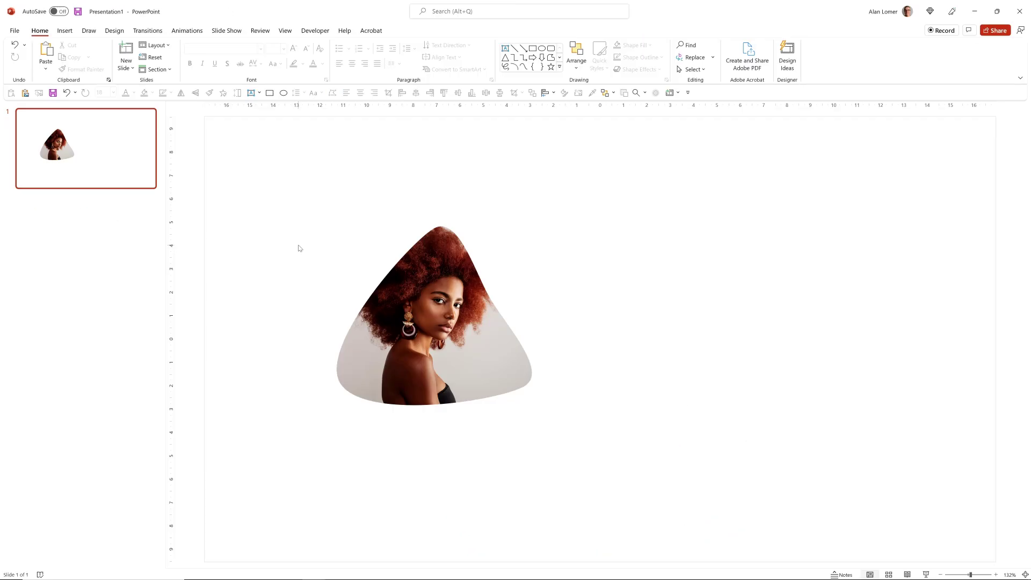
- Draw a blue oval to the right of the cutout and move it up and left
click(541, 49)
drag(649, 264, 863, 427)
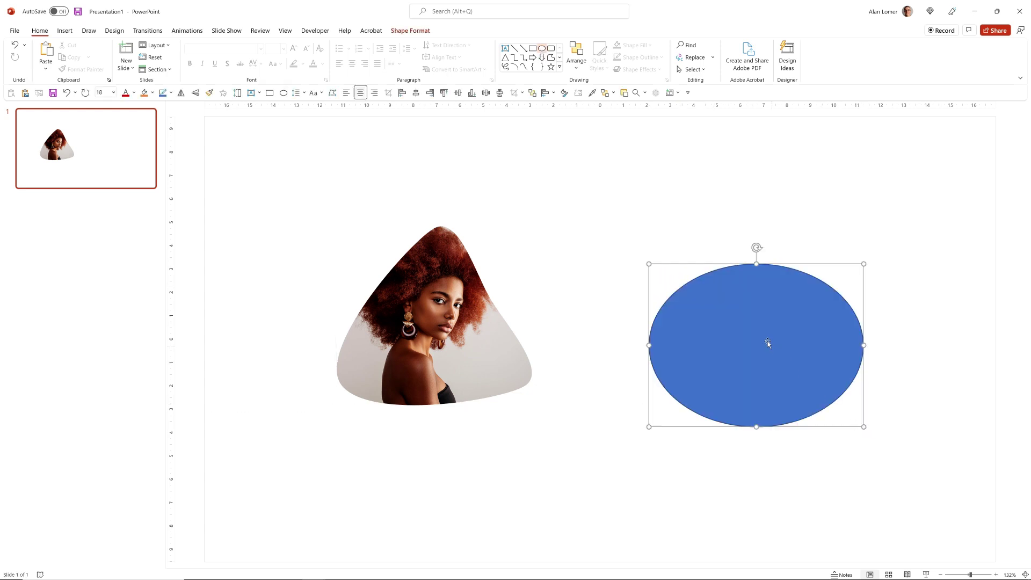
drag(766, 342, 725, 299)
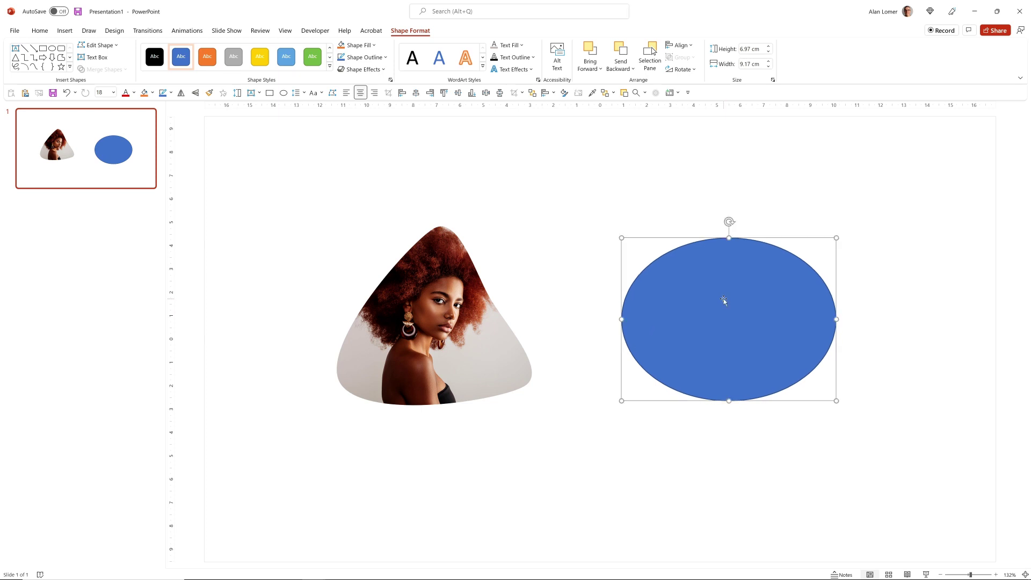
- Edit the oval's points, pulling its top upward and trying a lower-left dent, then undoing it
right_click(712, 275)
click(743, 363)
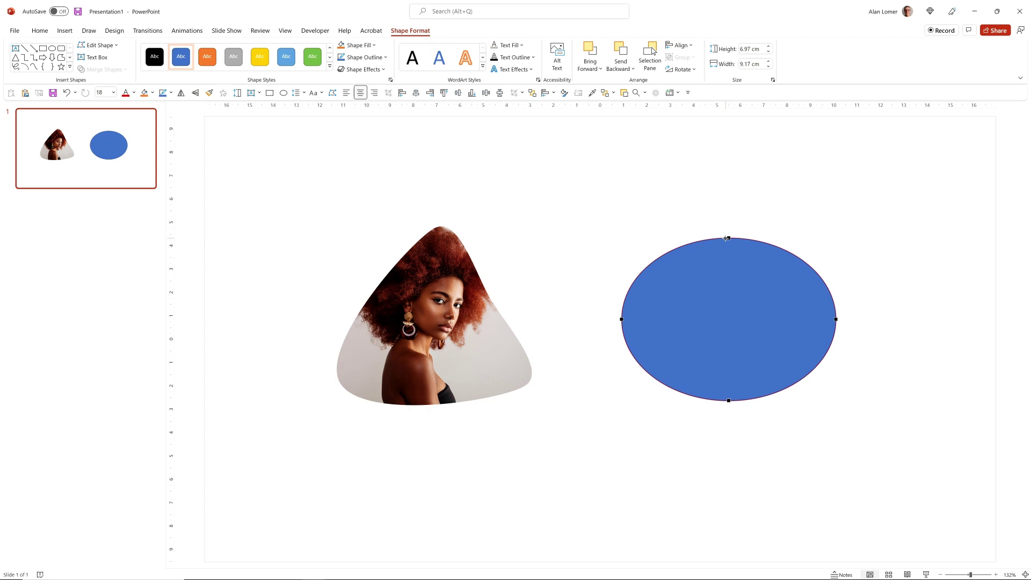
drag(728, 238, 715, 229)
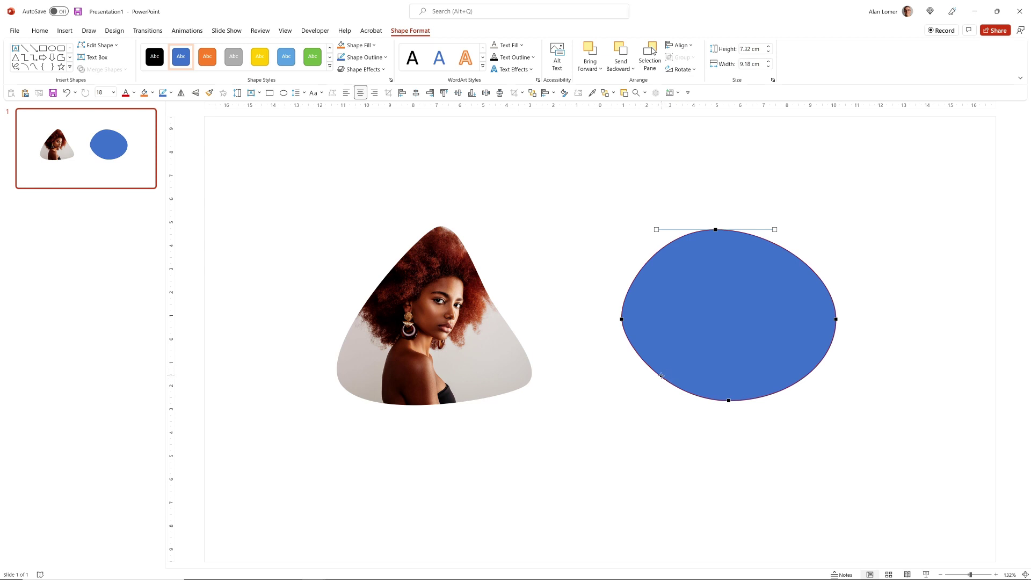
click(661, 375)
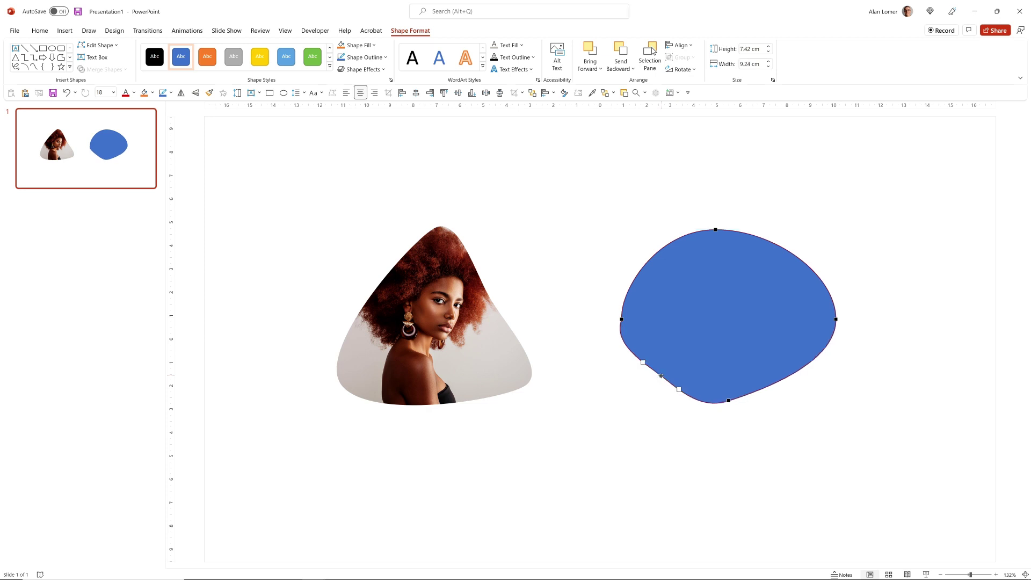
drag(679, 389, 761, 364)
key(ctrl+z)
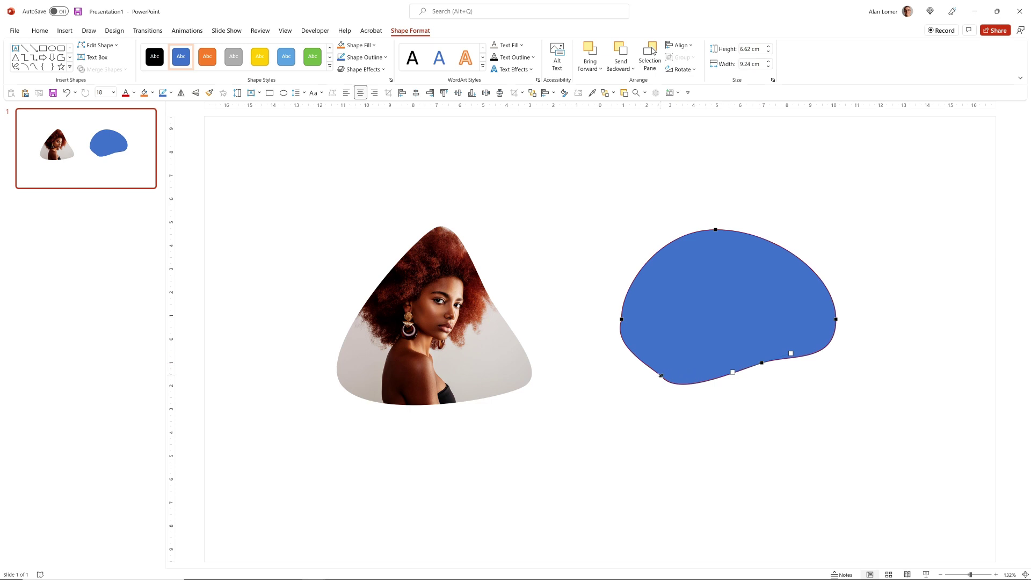
- Flatten the blob's bottom curve and make its lower-left point smooth
ctrl+click(660, 375)
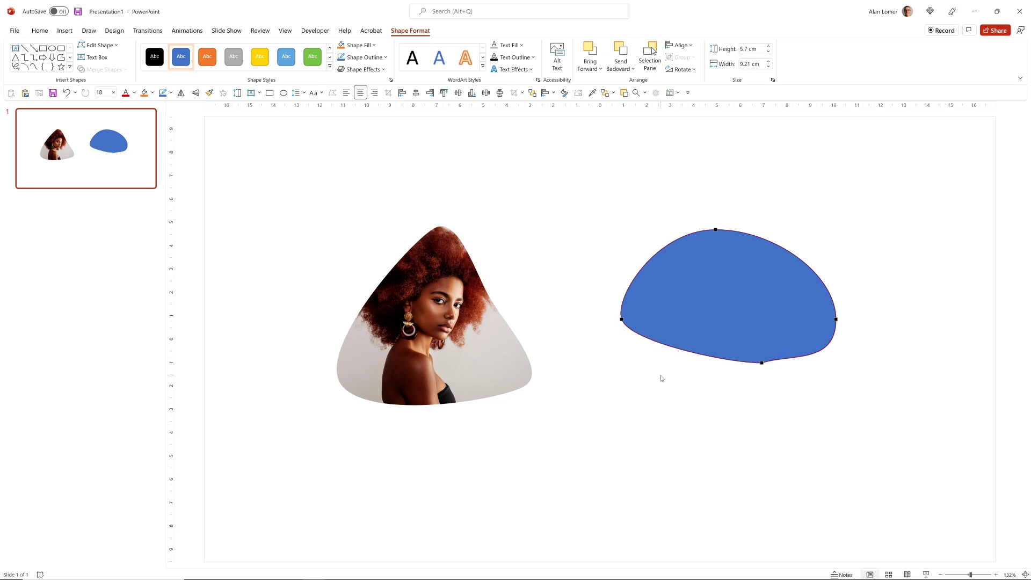
key(ctrl+z)
drag(677, 396, 611, 357)
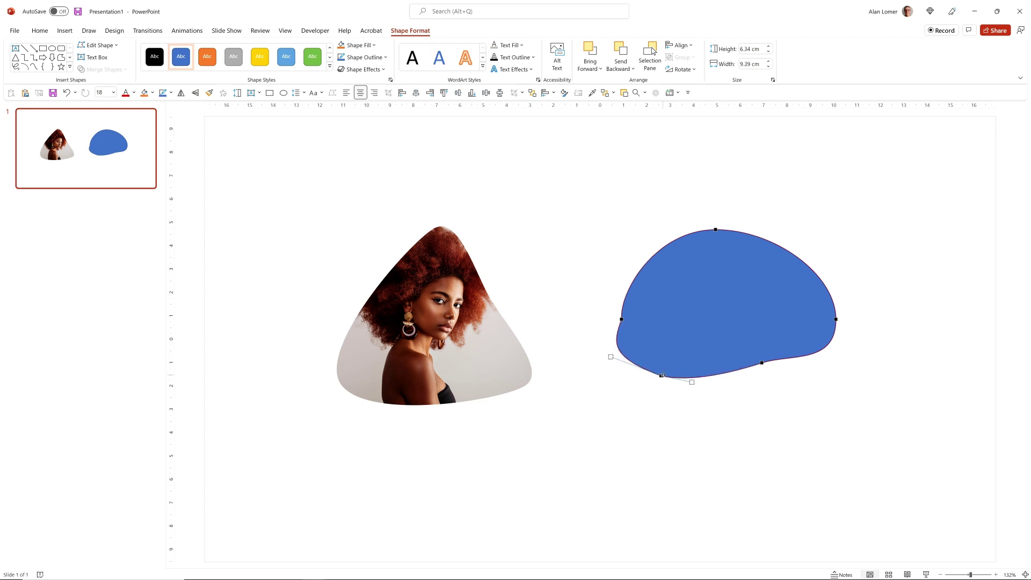
right_click(661, 375)
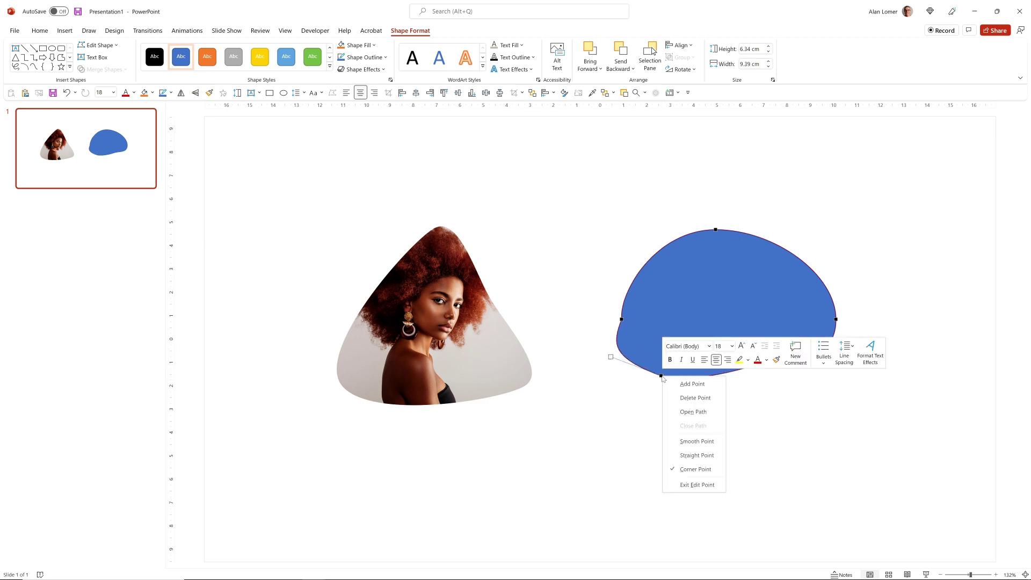
click(697, 440)
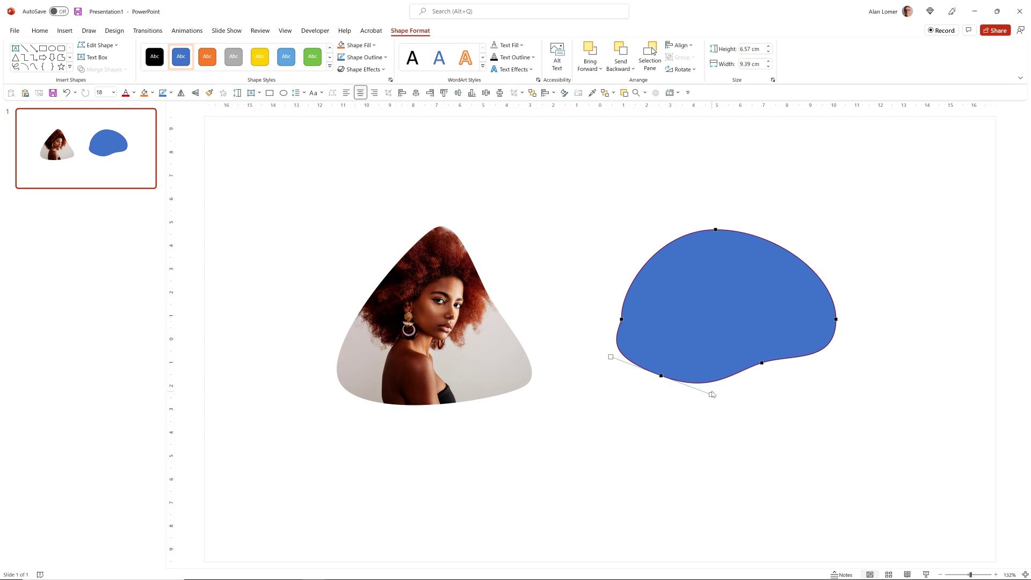
- Reshape the lower-right curve, nudge the left vertex outward, and finish editing points
drag(711, 394, 710, 381)
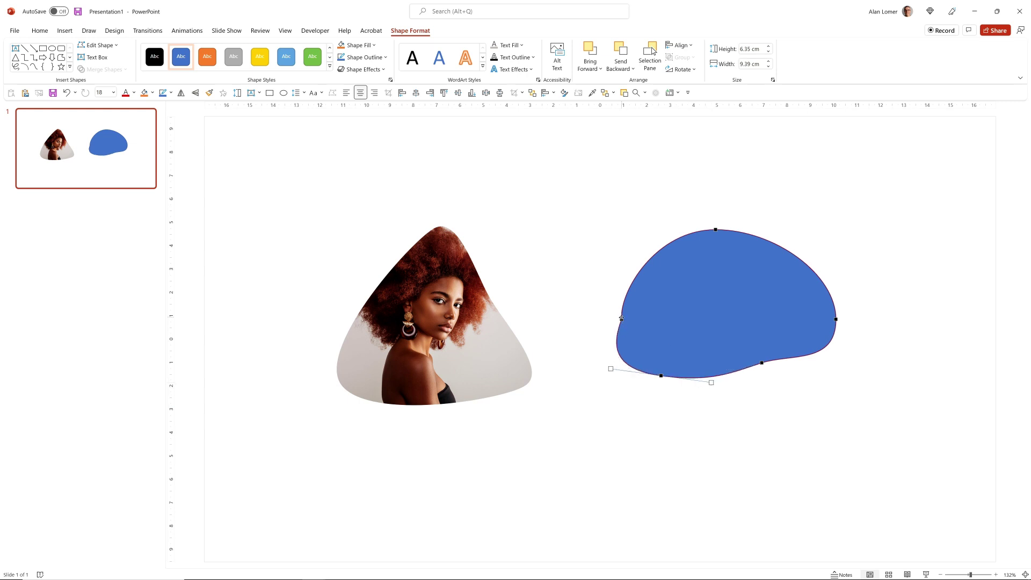
click(621, 319)
right_click(621, 318)
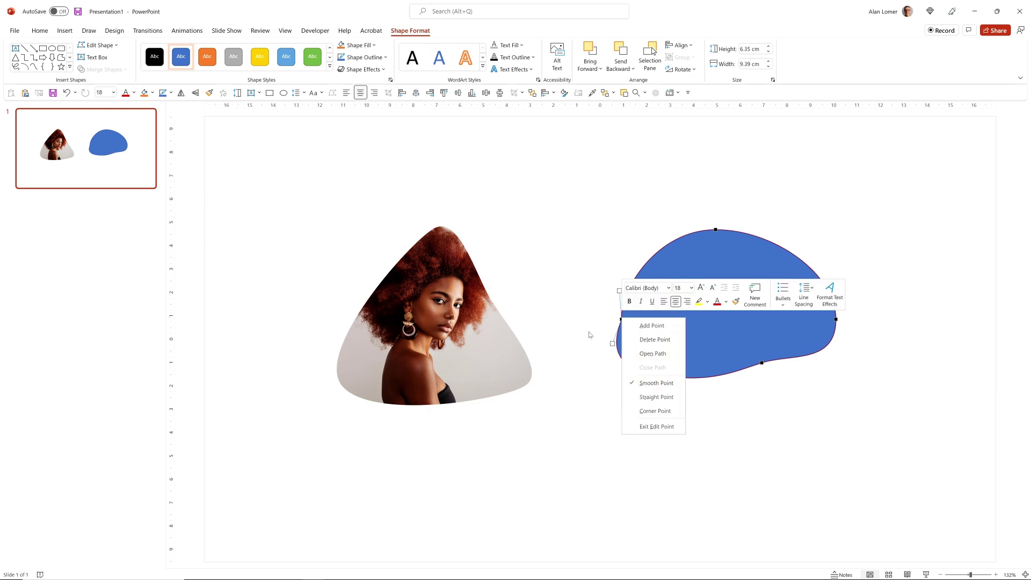
key(Escape)
drag(621, 318, 617, 319)
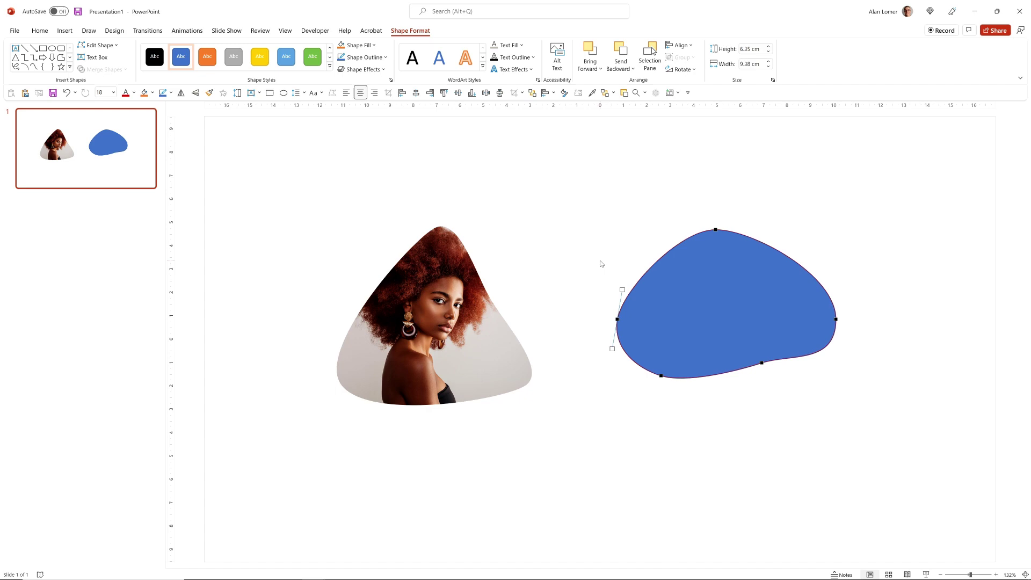
click(601, 266)
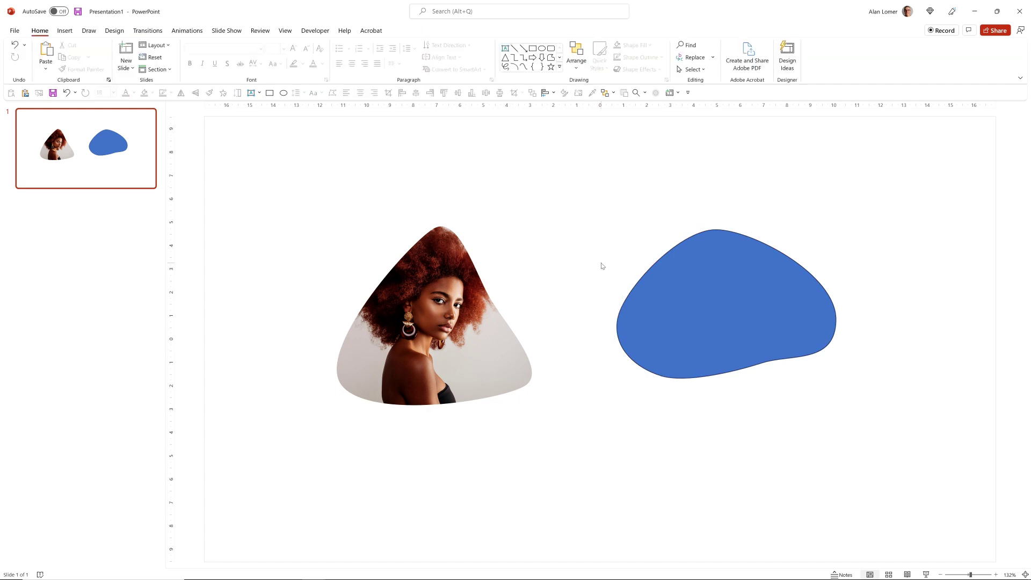
- Paste the pink-background portrait, shrink it, and send it behind the blue blob
key(ctrl+v)
drag(271, 119, 658, 376)
drag(810, 393, 724, 238)
right_click(614, 235)
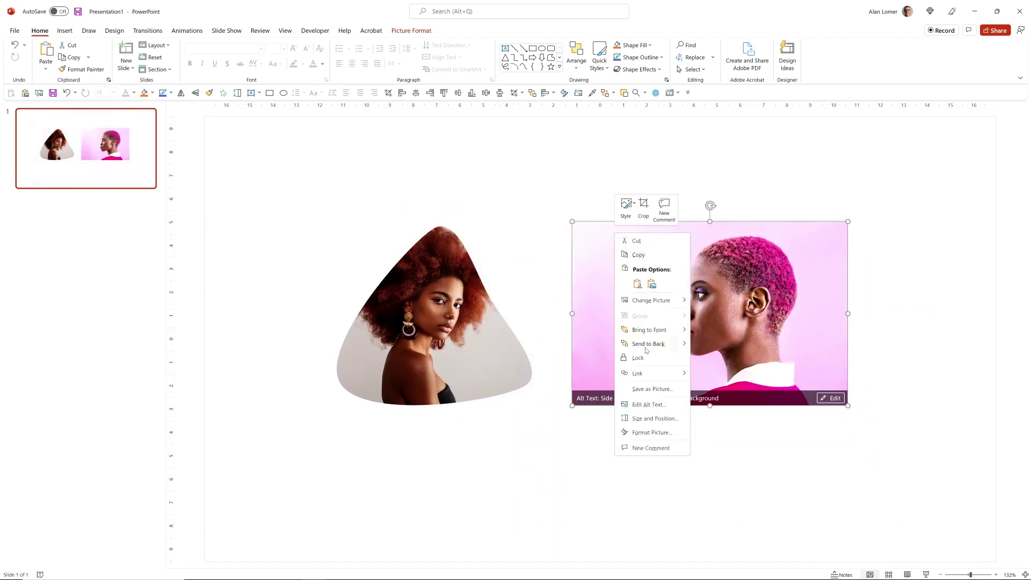
click(641, 348)
click(531, 215)
click(586, 236)
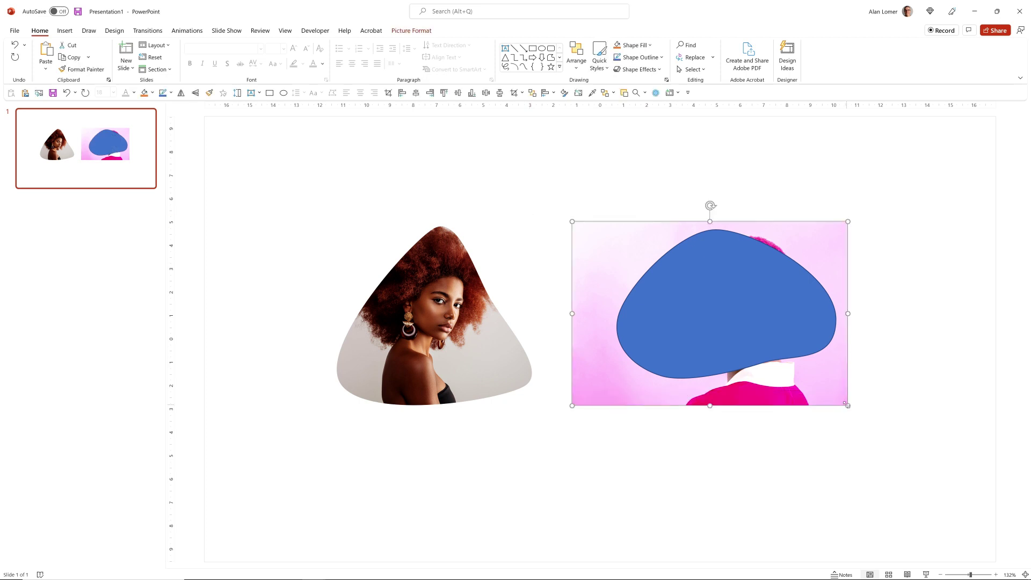
drag(847, 404, 842, 401)
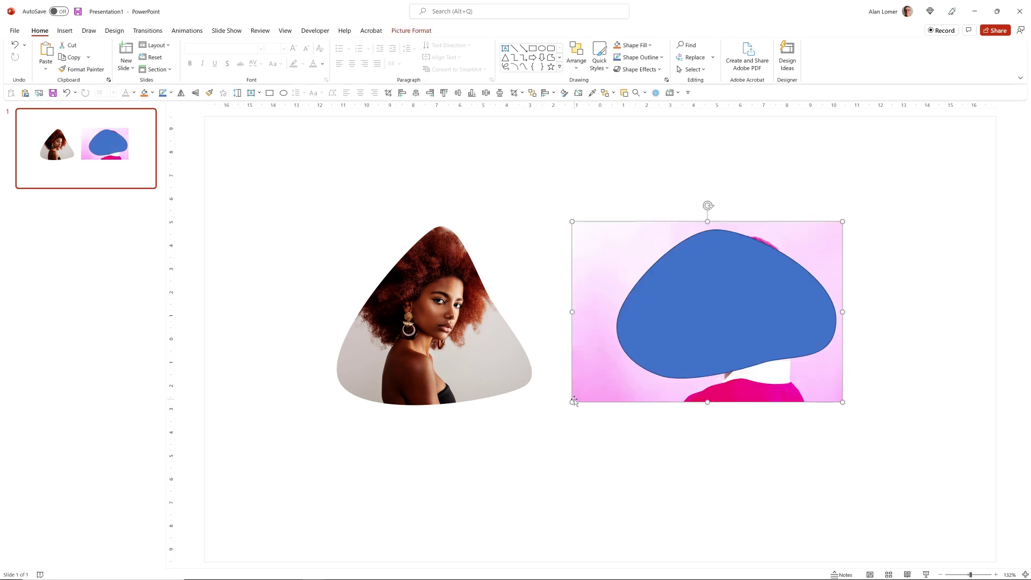
drag(572, 402, 588, 387)
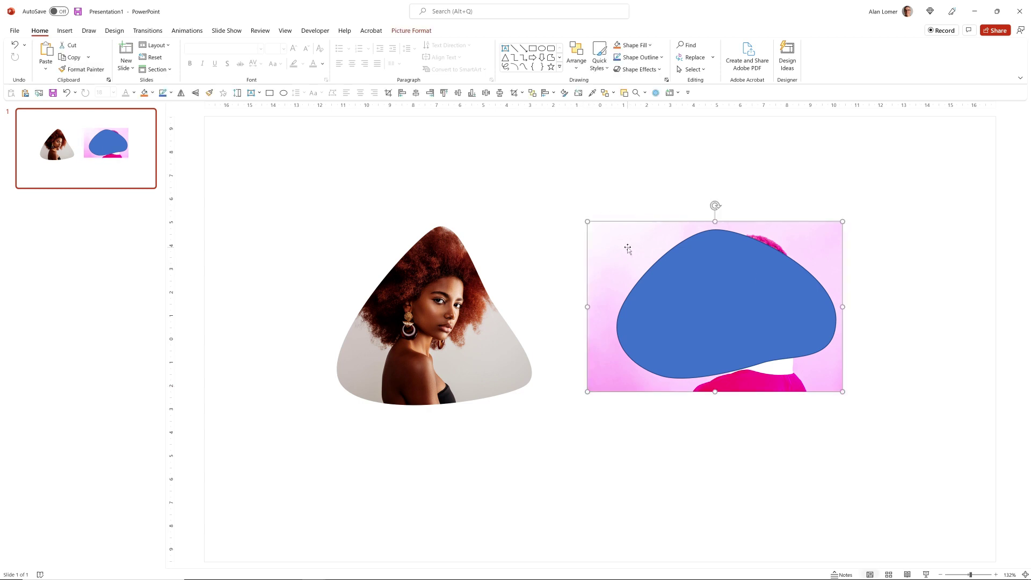
- Select the portrait and blue blob together and merge them with Intersect
shift+click(706, 266)
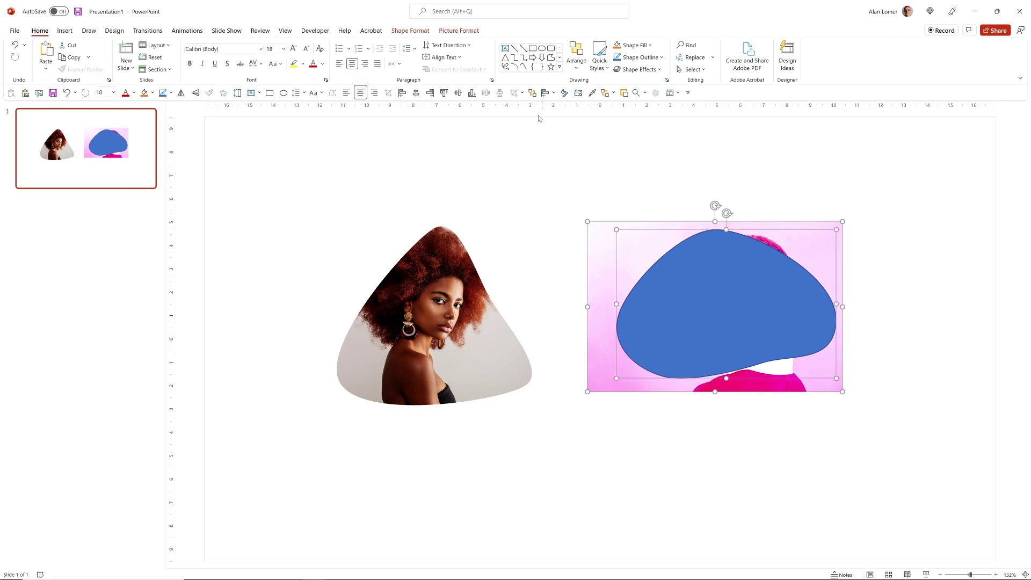
click(410, 30)
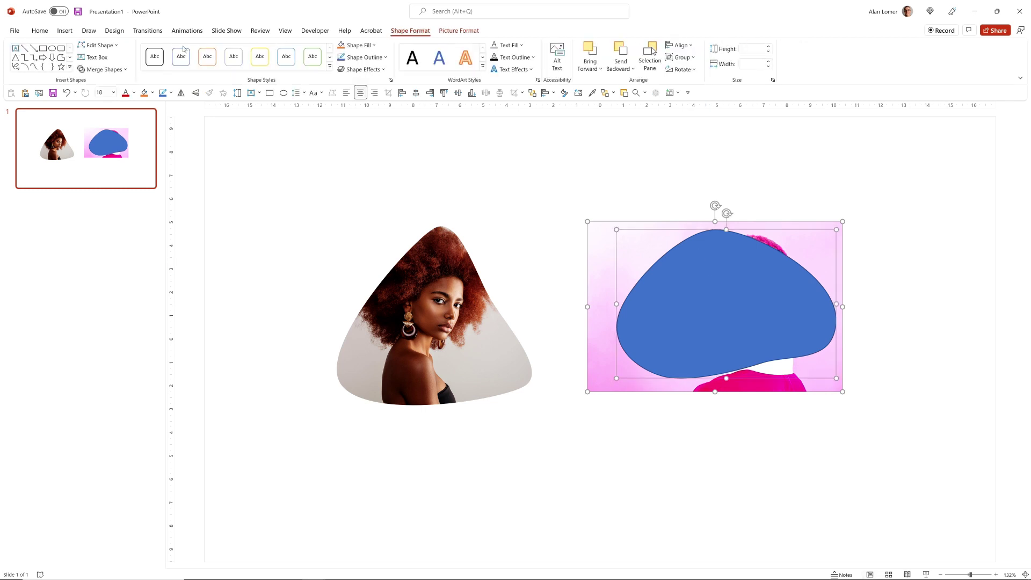
click(104, 69)
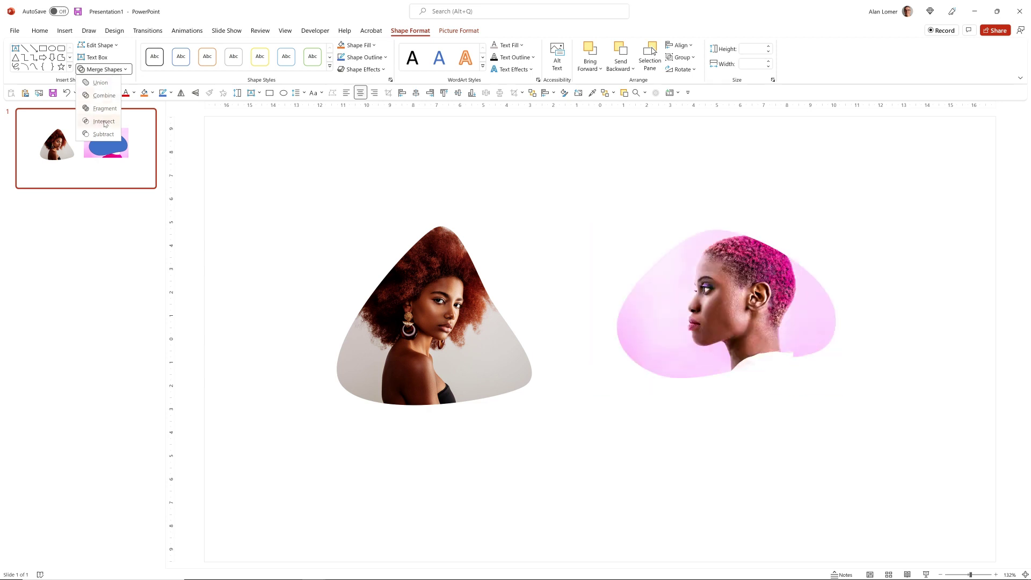
click(104, 120)
click(630, 230)
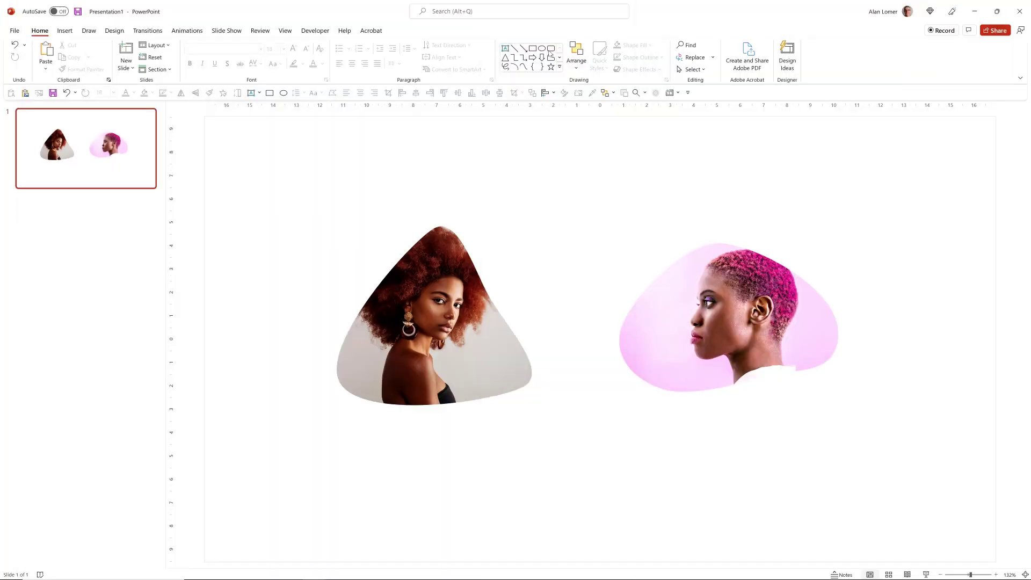
- Draw a rounded rectangle over the left portrait, reduce its corner rounding, and send it behind
click(550, 50)
drag(306, 267, 546, 500)
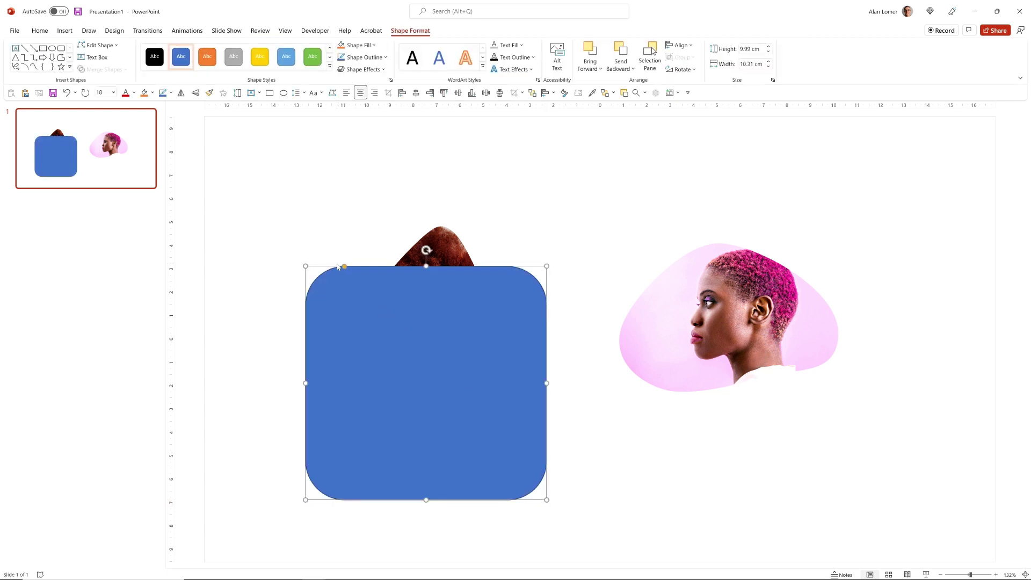
drag(344, 268, 313, 267)
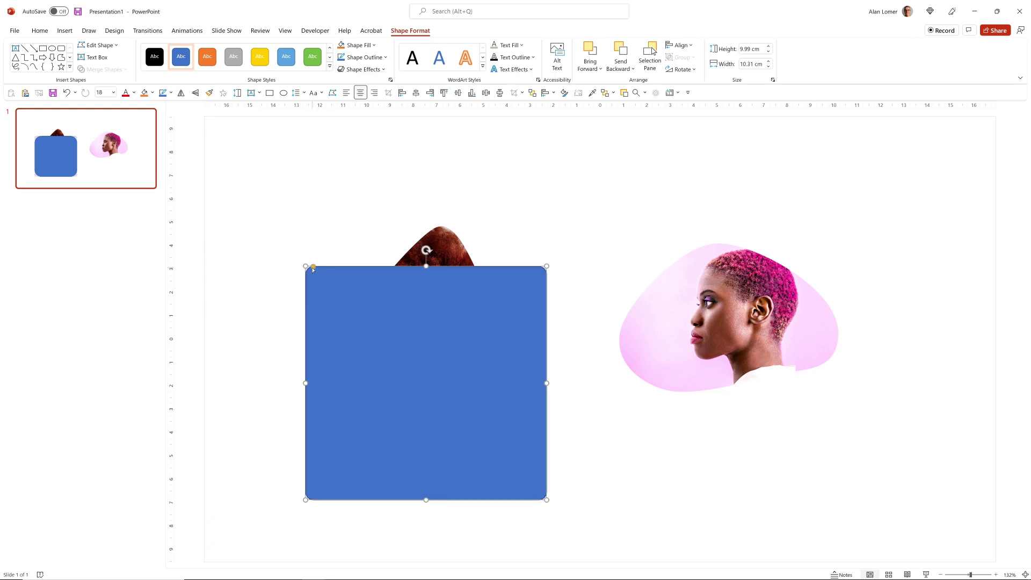
right_click(459, 278)
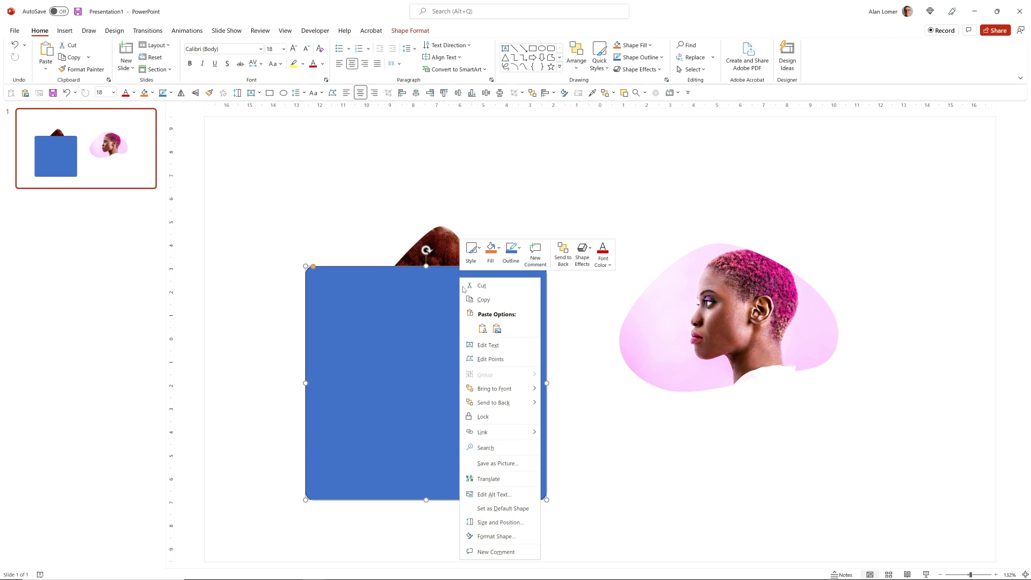
click(495, 410)
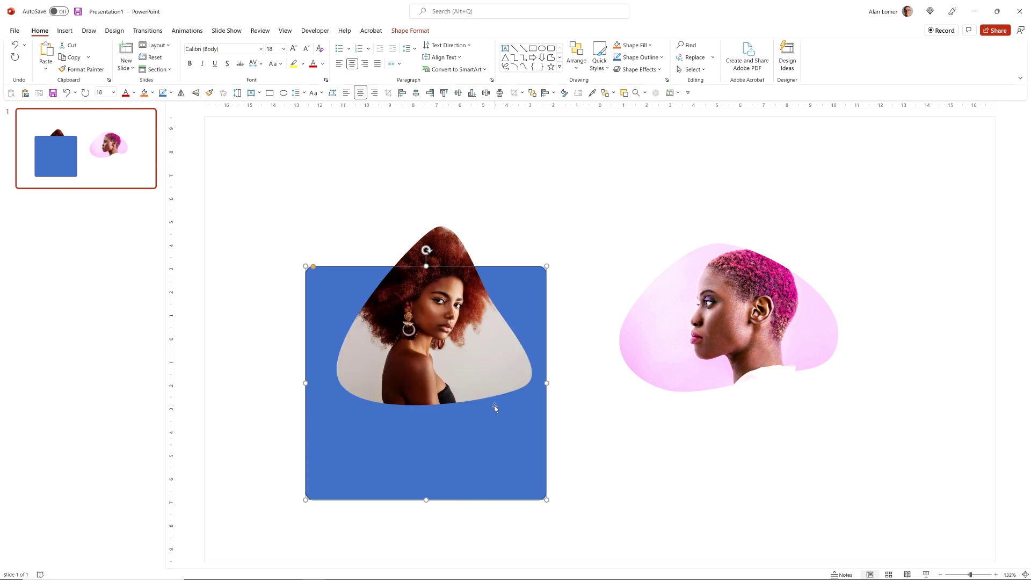
- Fill the rectangle with the photo's grey background via Eyedropper and remove its outline
click(649, 45)
click(647, 180)
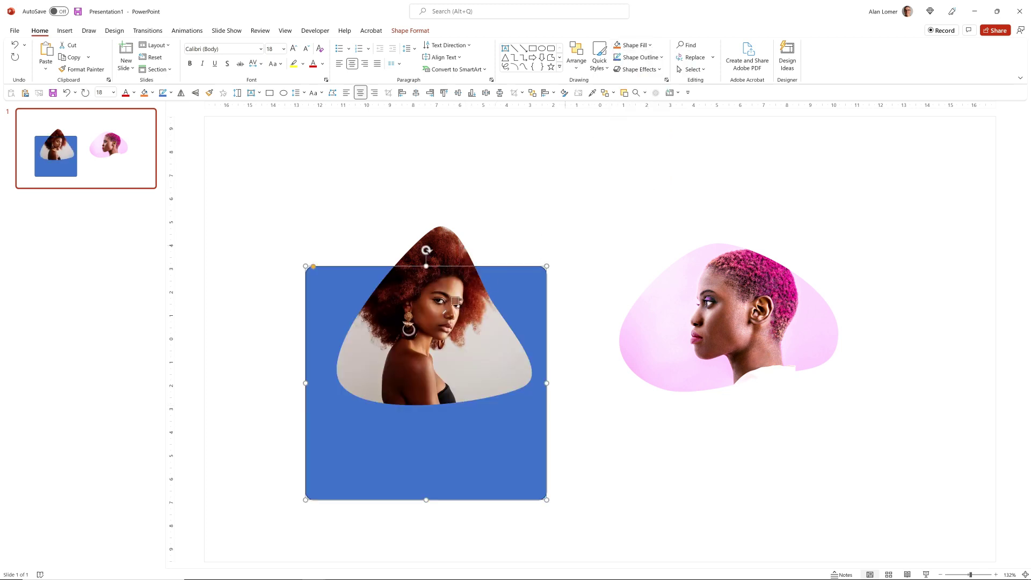
click(492, 319)
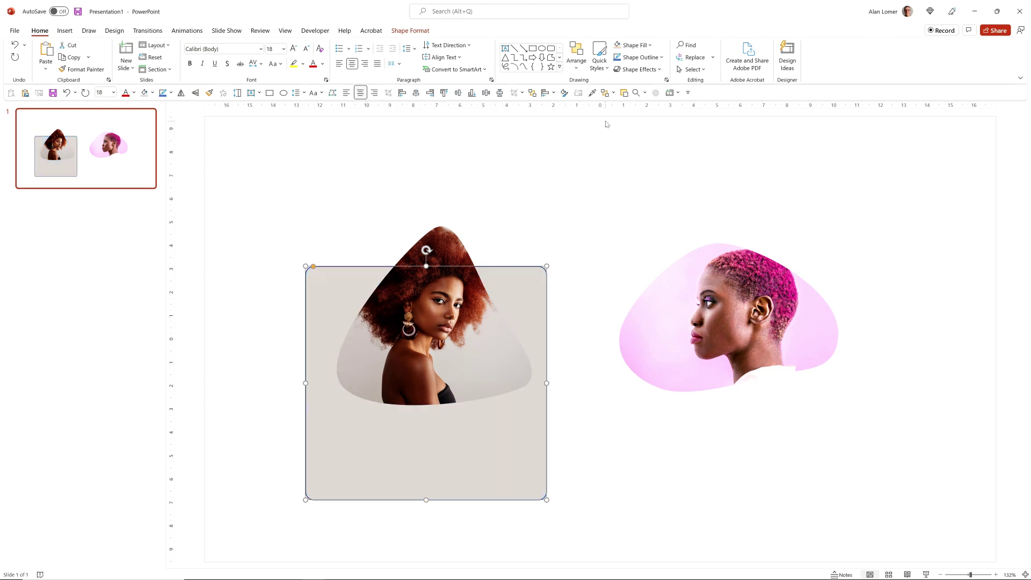
click(639, 57)
click(642, 191)
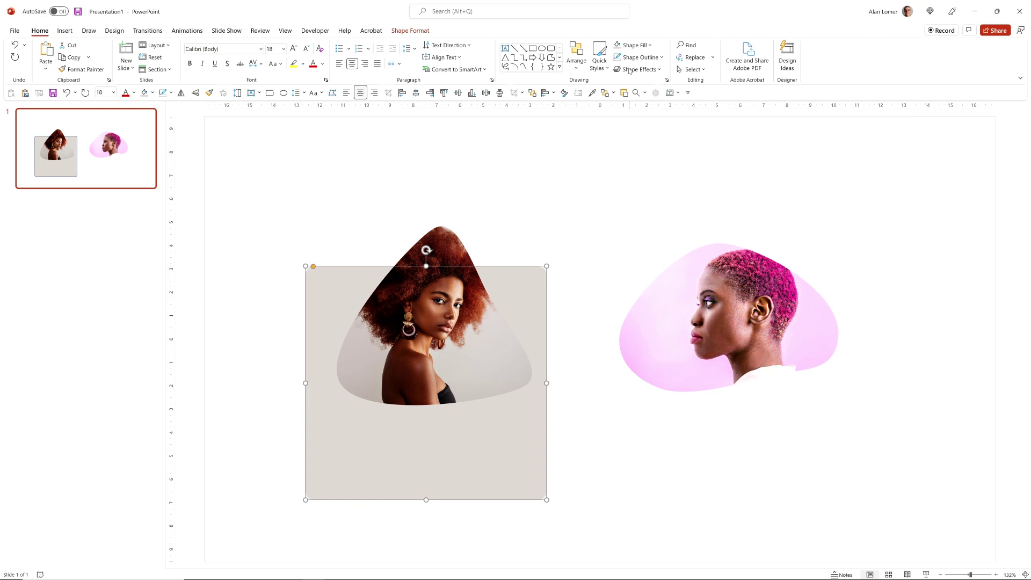
- Lighten the panel fill to near-white #FBFBFB in More Colors
click(634, 45)
click(641, 194)
drag(532, 252, 532, 244)
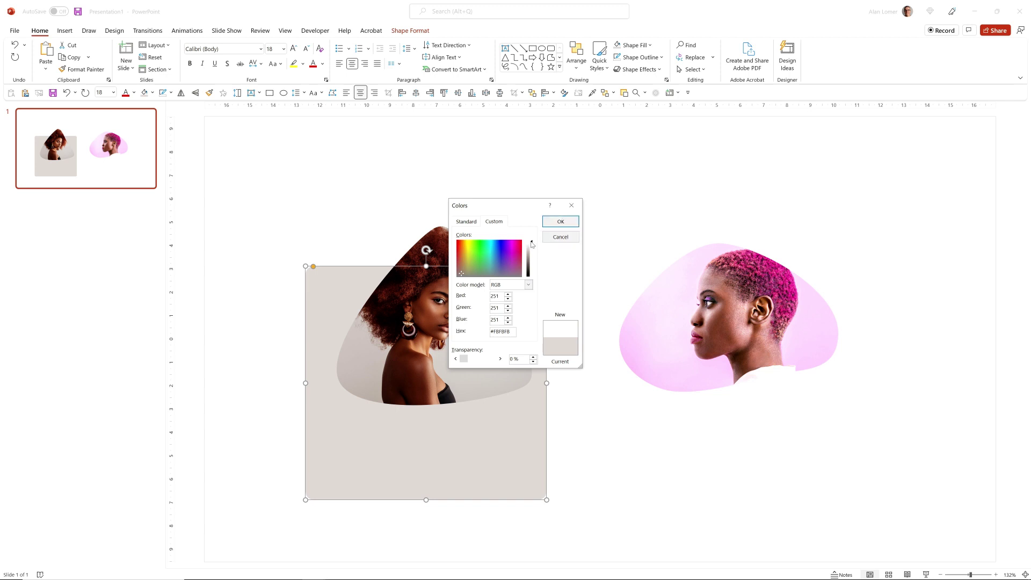
click(532, 245)
click(562, 222)
click(352, 212)
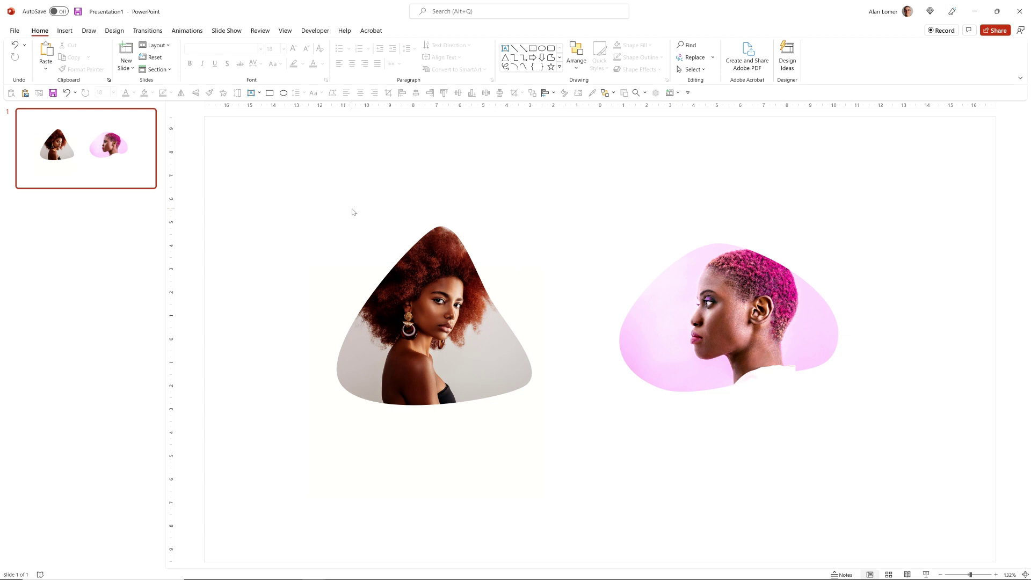
- Place a pale panel behind the pink portrait and align the portrait with it
click(347, 288)
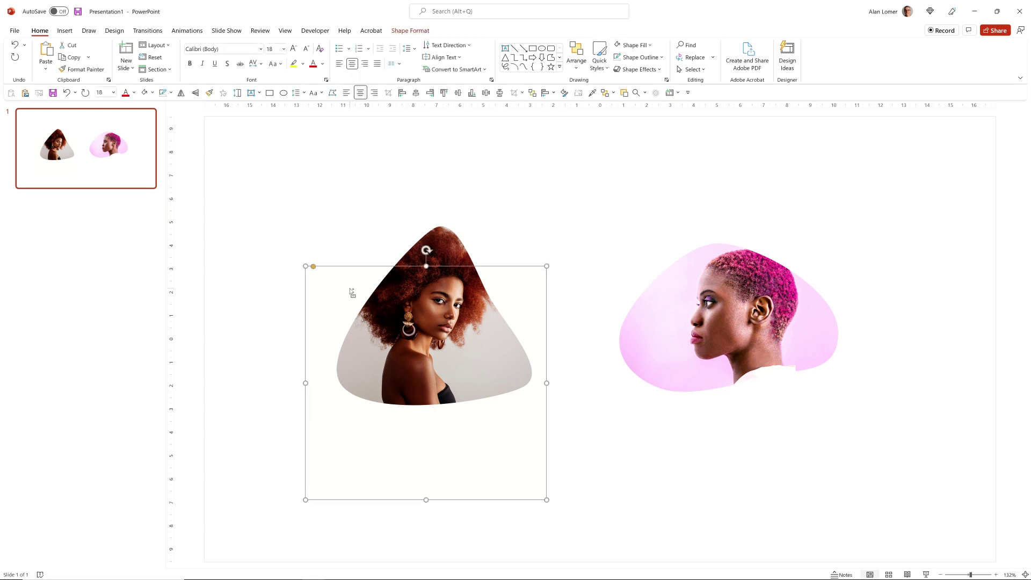
drag(352, 292, 605, 285)
right_click(606, 284)
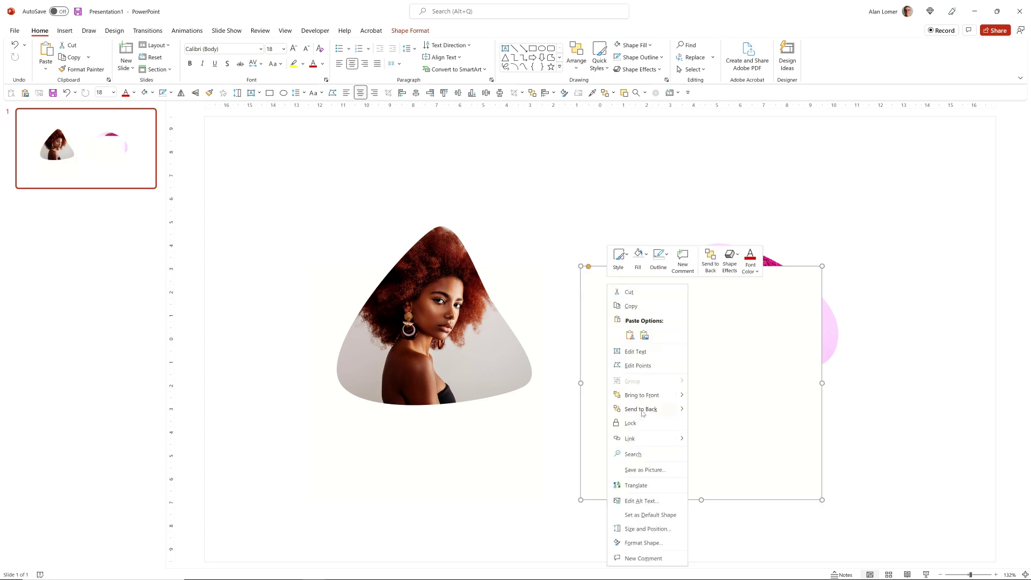
click(643, 409)
click(639, 223)
drag(729, 285, 709, 280)
- Eyedrop the portrait's pink into the panel, then lighten it to #FFF3FC
click(654, 425)
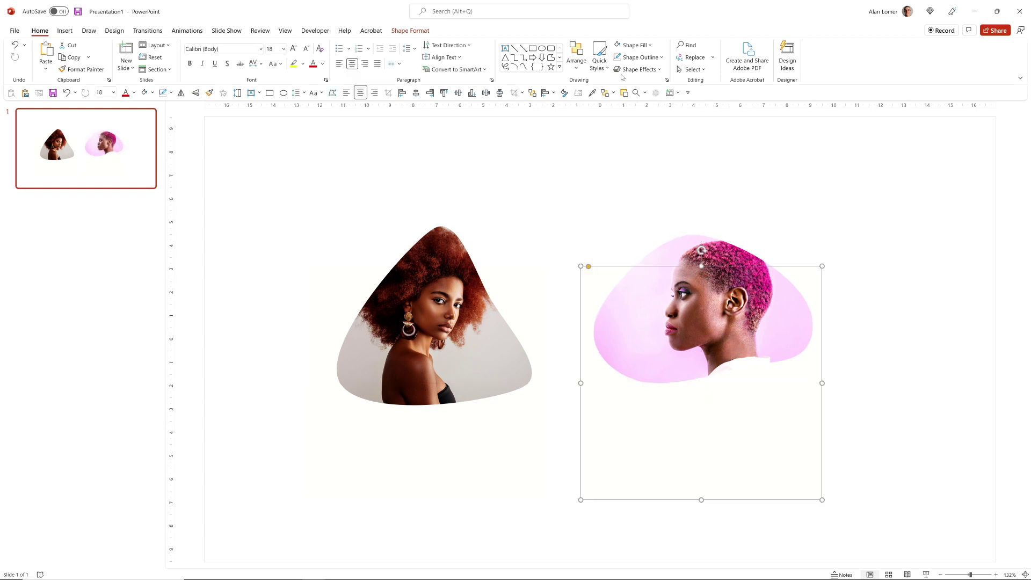
click(632, 45)
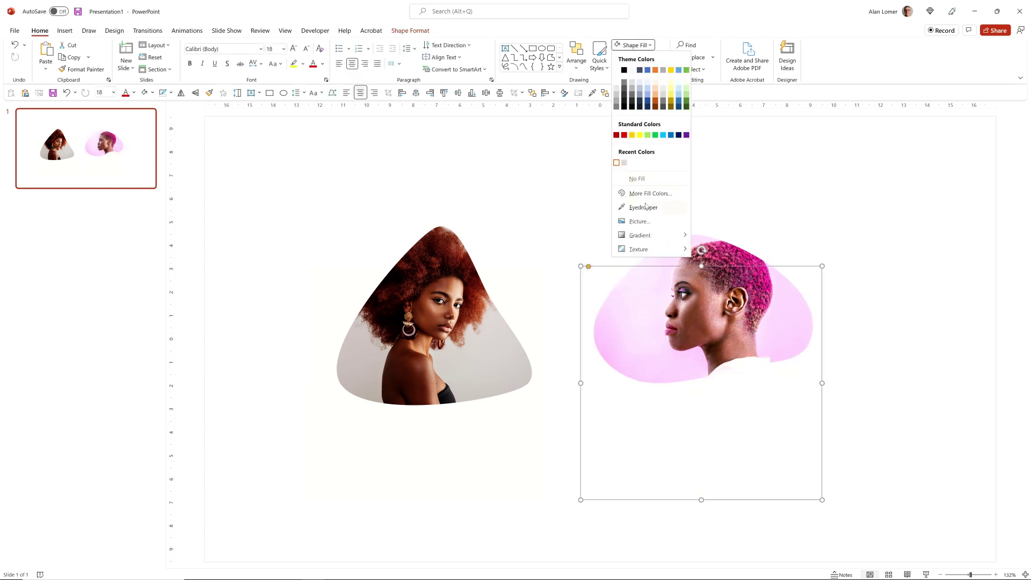
click(643, 208)
click(648, 288)
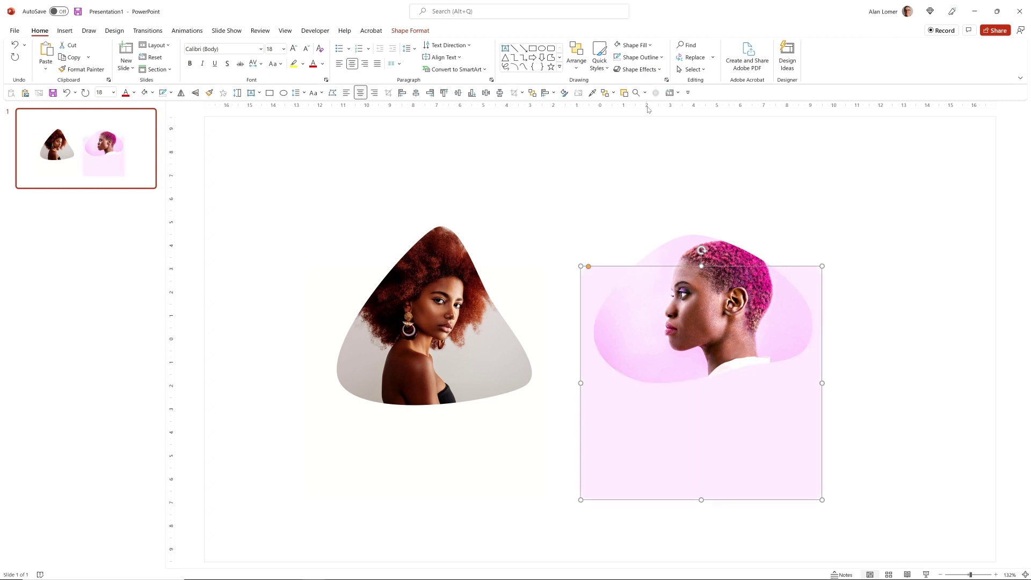
click(632, 45)
click(650, 192)
click(531, 246)
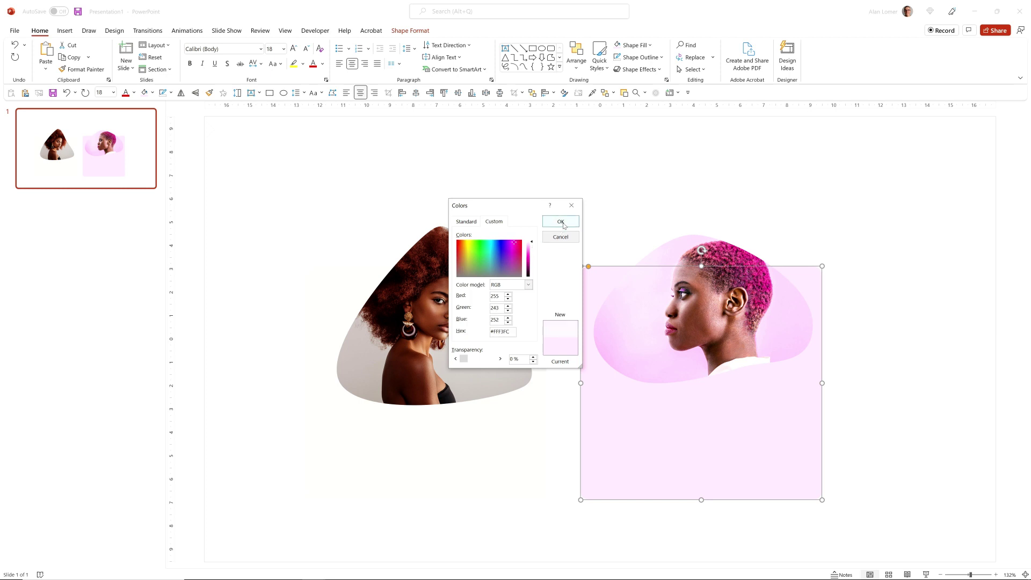
click(560, 221)
- Paste the STYLE TIP 1 and 2 captions, then place and align them under their portraits
click(561, 196)
key(ctrl+v)
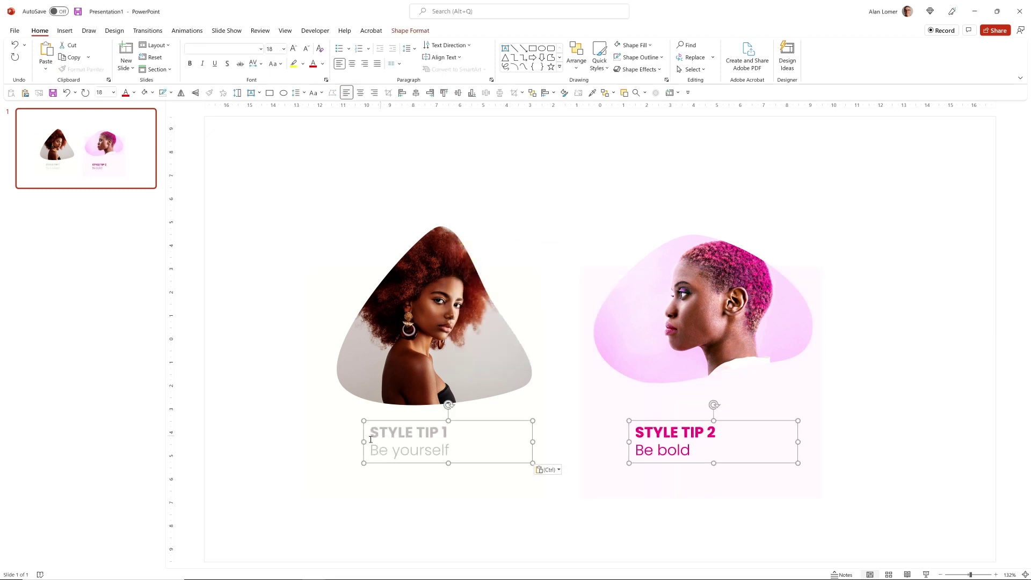
click(283, 439)
click(402, 427)
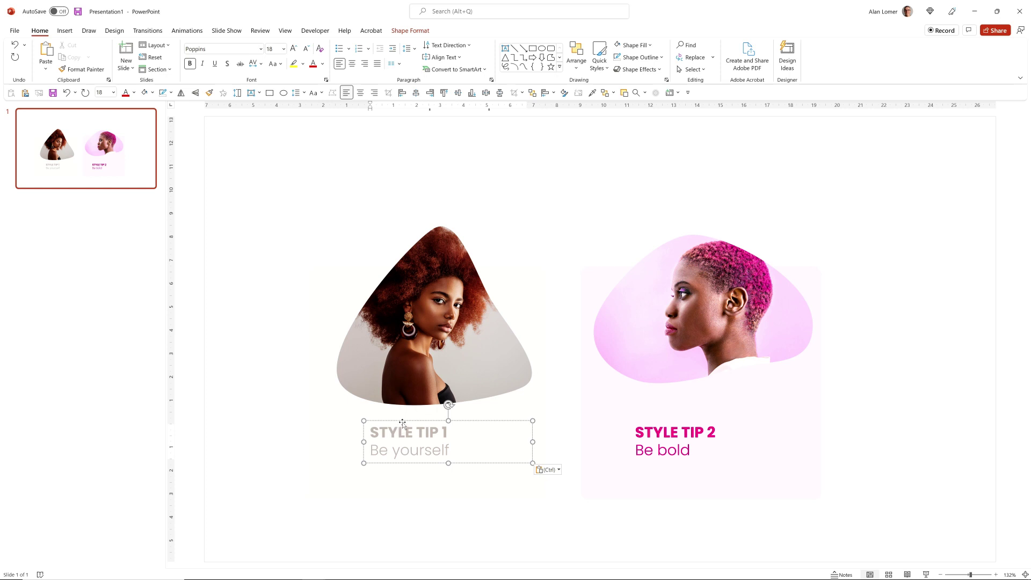
drag(402, 421, 363, 440)
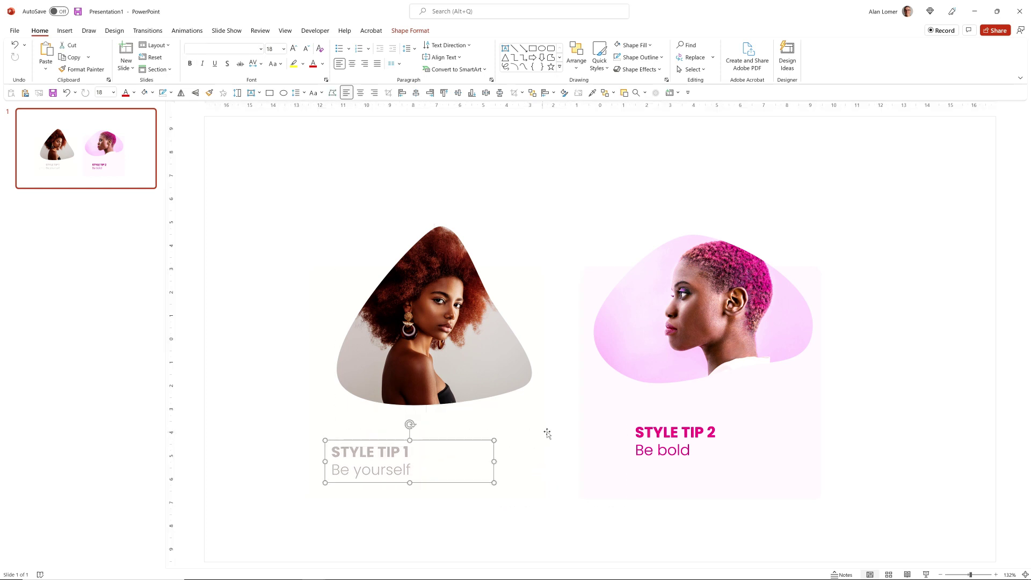
shift+click(653, 434)
click(471, 93)
click(897, 392)
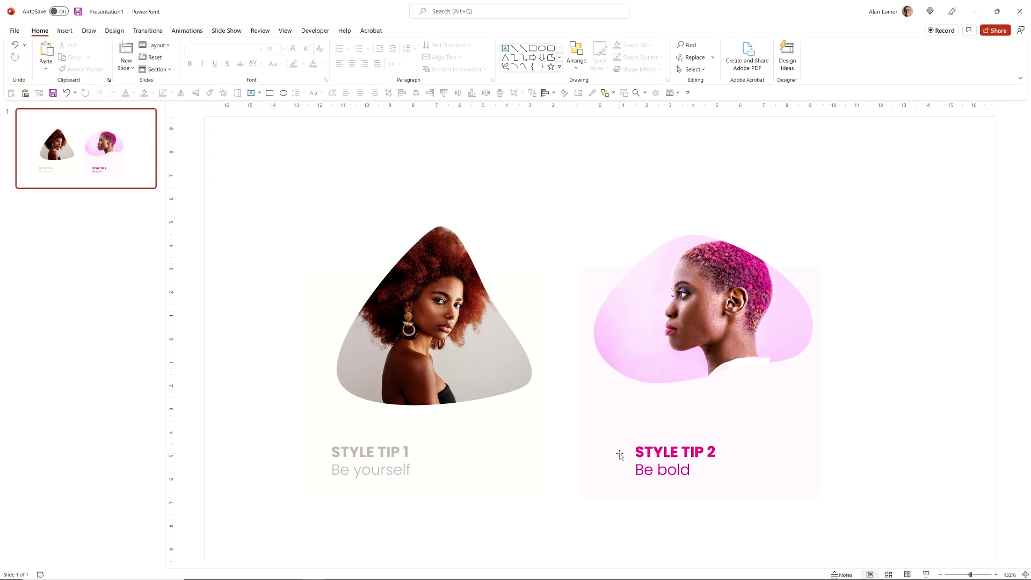
click(653, 457)
drag(656, 441, 630, 442)
click(879, 439)
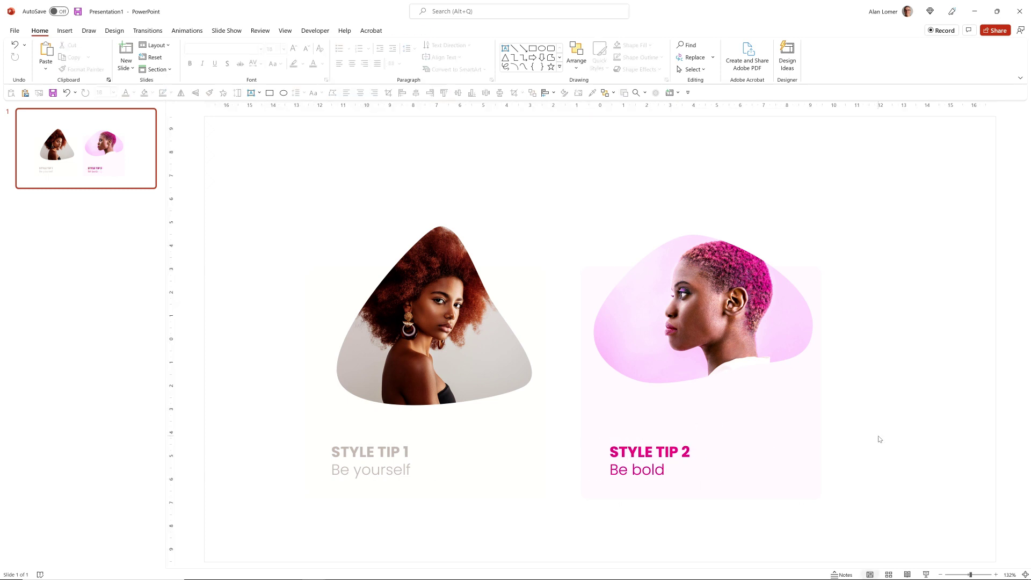
- Group all slide objects, shrink the group slightly and centre it horizontally and vertically
key(ctrl+a)
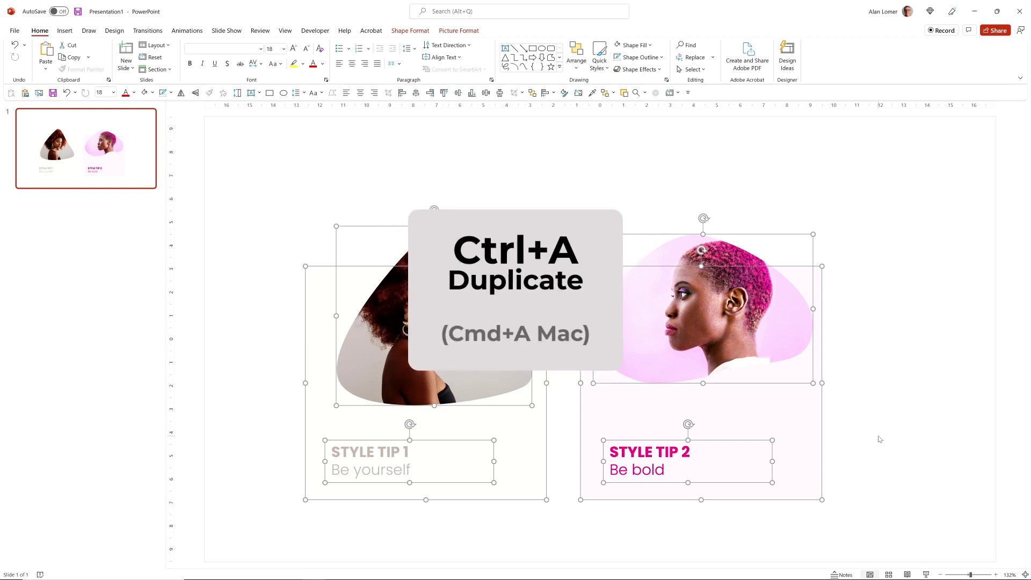
key(ctrl+g)
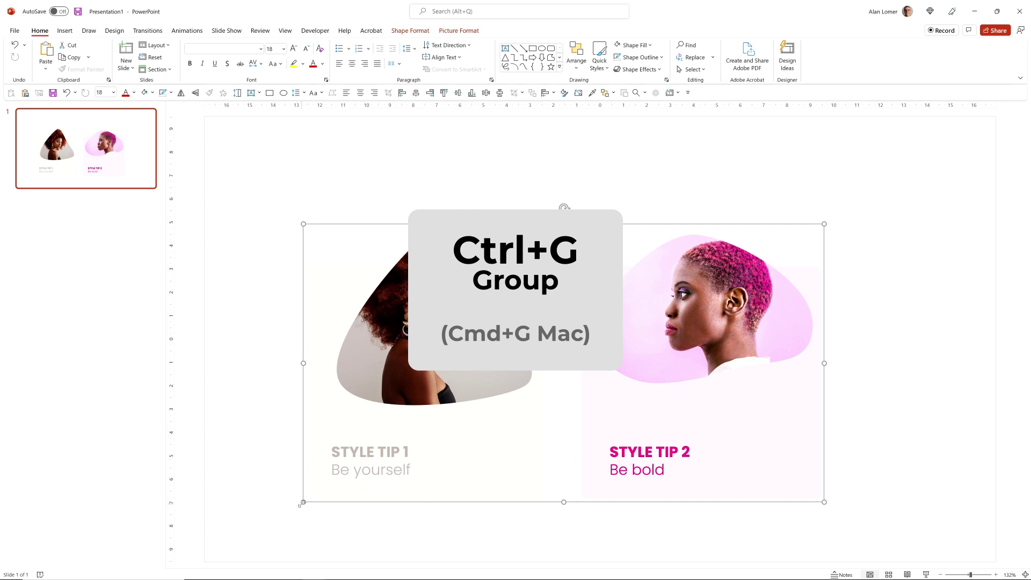
drag(302, 504, 356, 472)
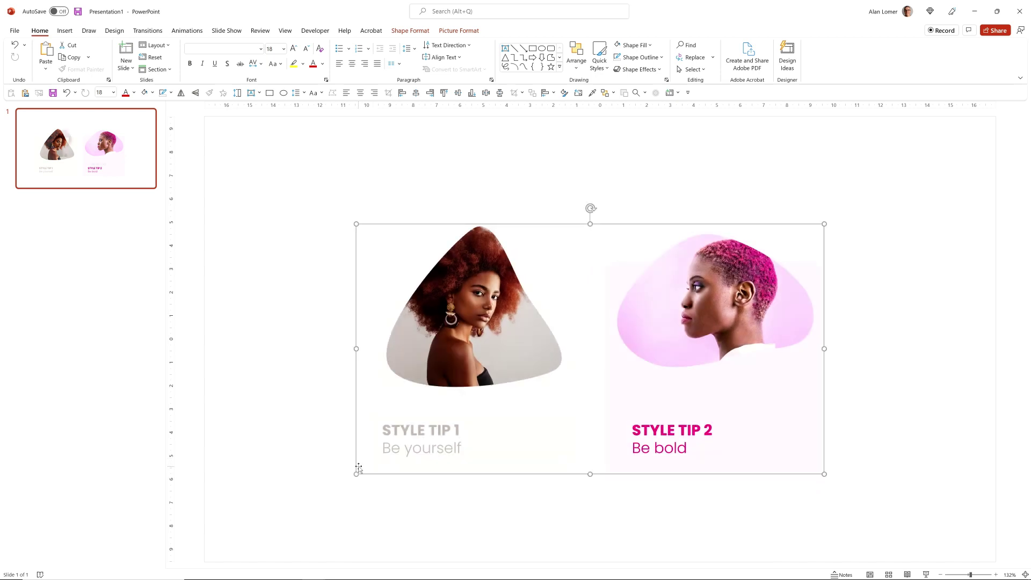
click(415, 92)
click(458, 92)
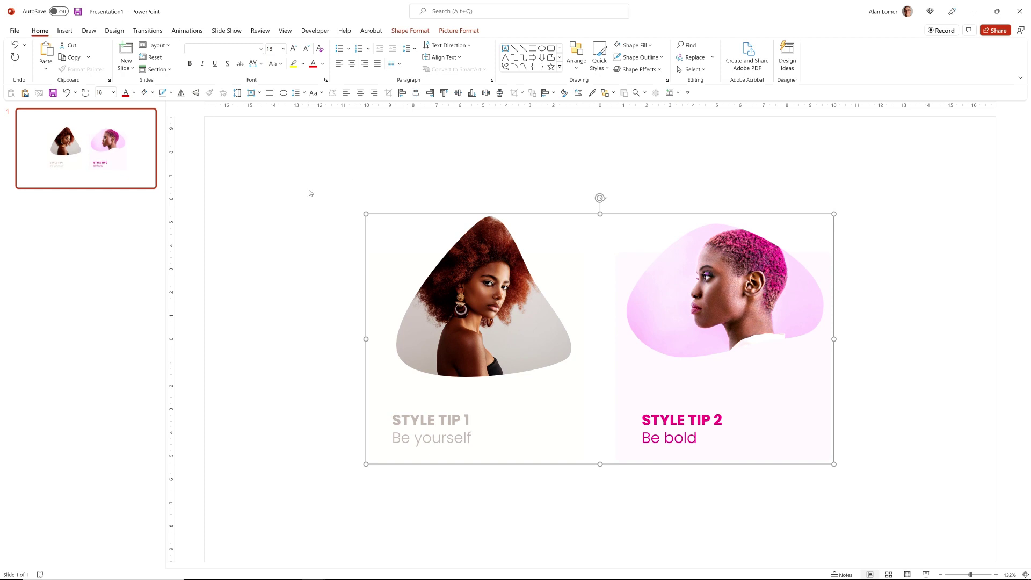
- Fill the slide background with a light solid theme colour from Format Background
right_click(309, 193)
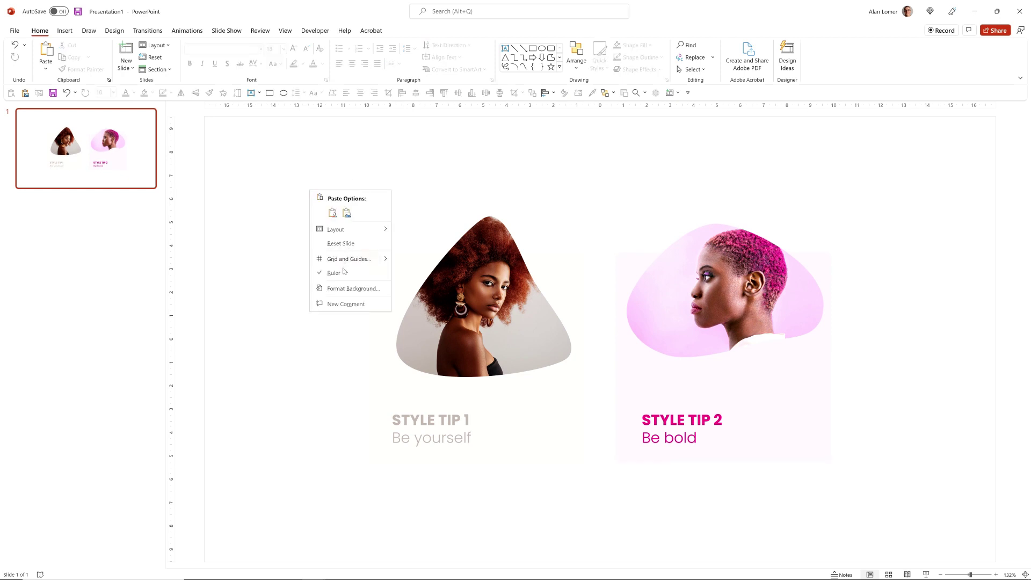
key(Escape)
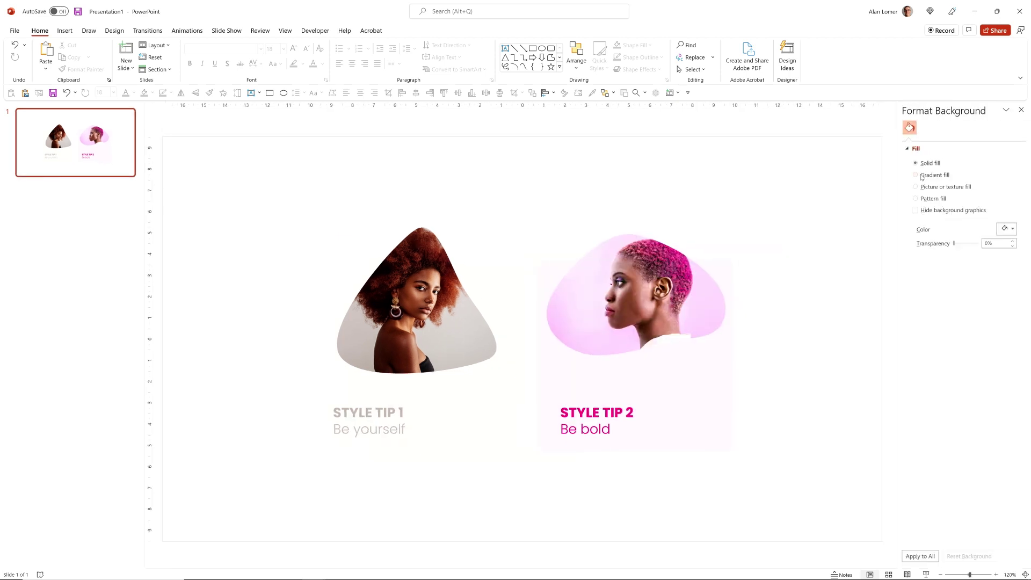
click(1007, 229)
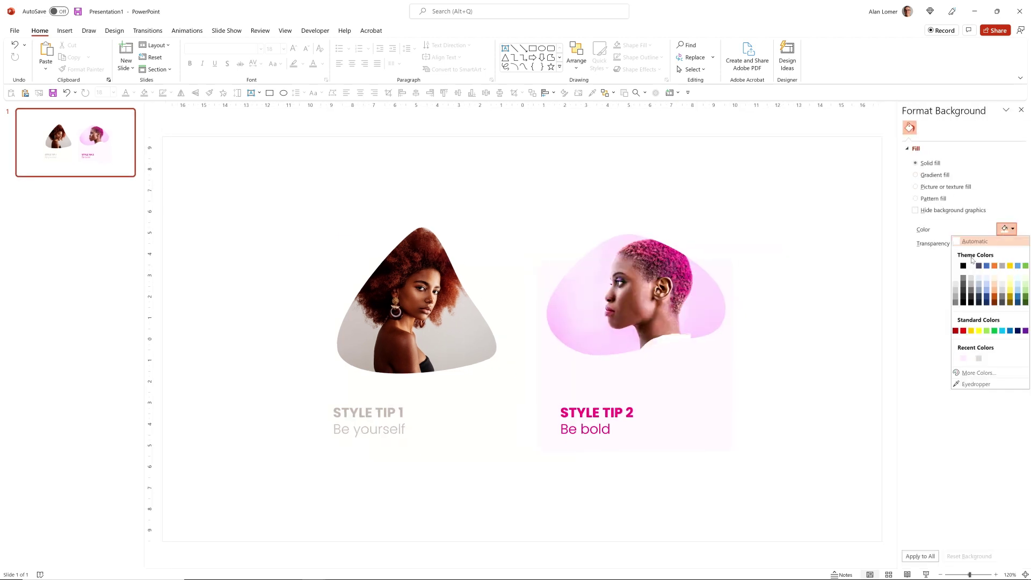
click(955, 279)
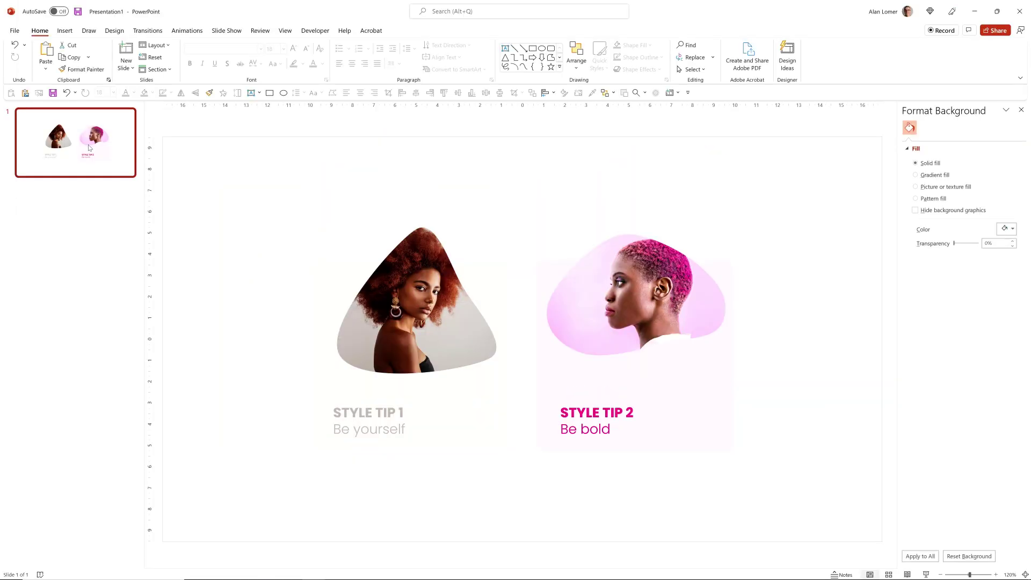
- Duplicate the slide, apply Morph to slide 2, and ungroup the content on slides 1 and 2
key(ctrl+d)
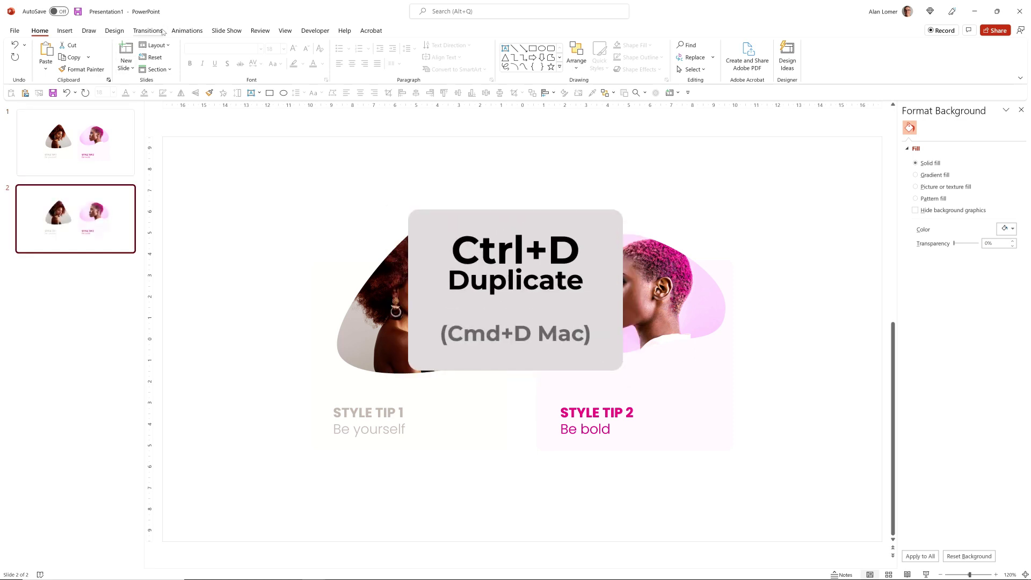
click(147, 30)
click(93, 61)
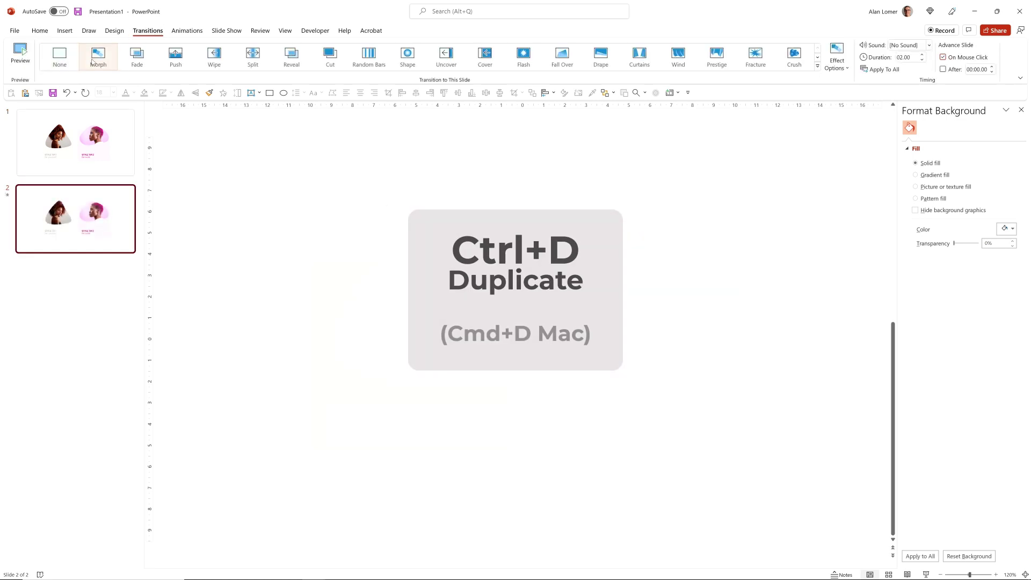
click(87, 143)
click(488, 308)
key(ctrl+shift+g)
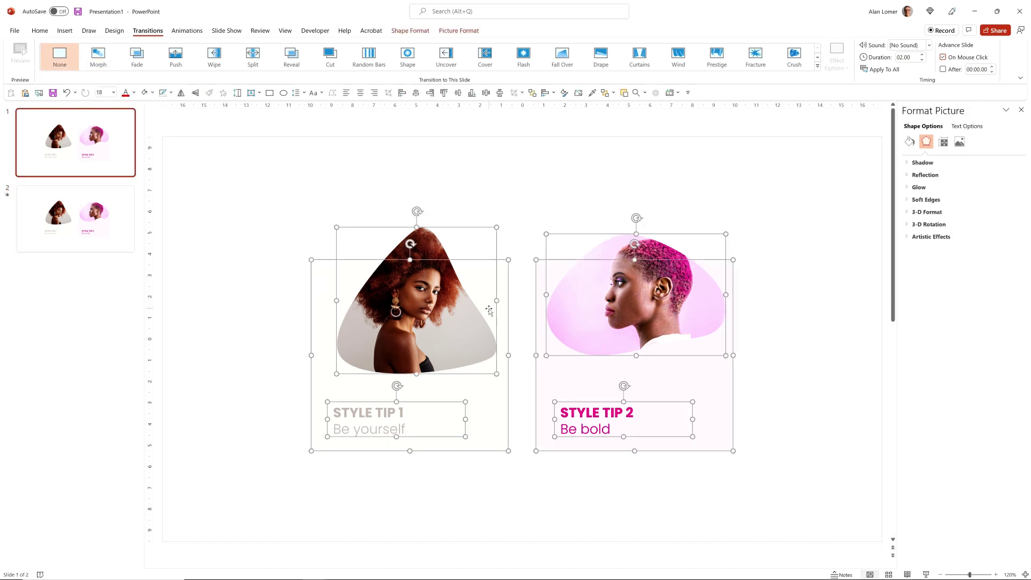
click(115, 234)
click(397, 287)
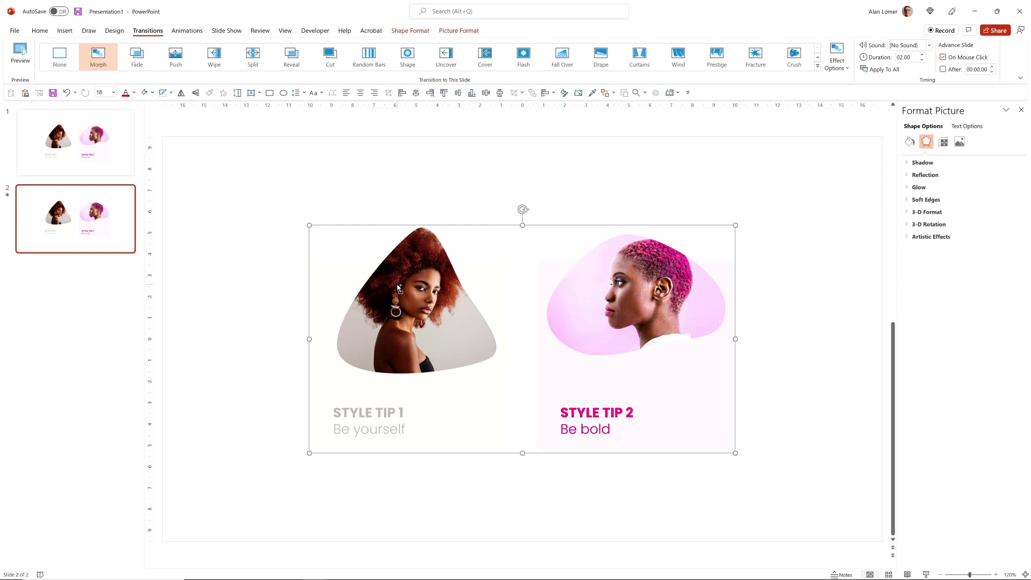
key(ctrl+shift+g)
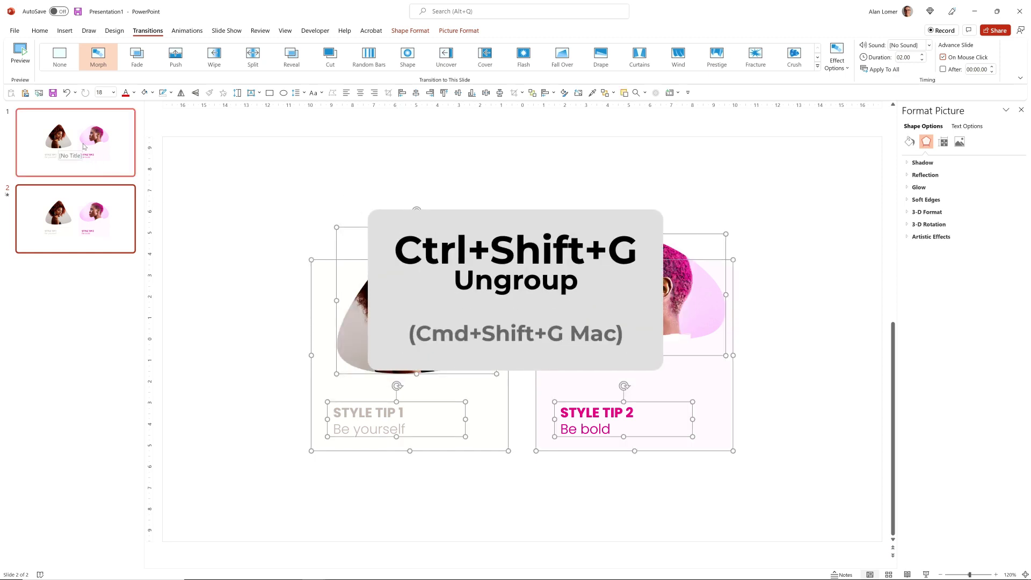
click(247, 232)
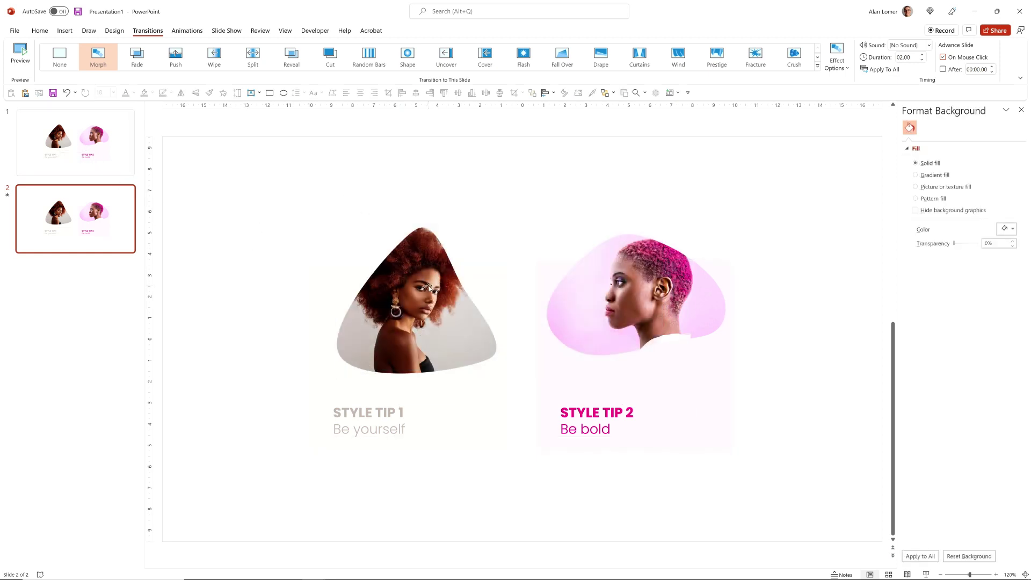
- On slide 2, move the left portrait, panel and STYLE TIP 1 up-left and tilt the portrait
drag(435, 288, 329, 256)
drag(469, 346, 378, 345)
click(373, 413)
drag(366, 399, 316, 371)
click(338, 209)
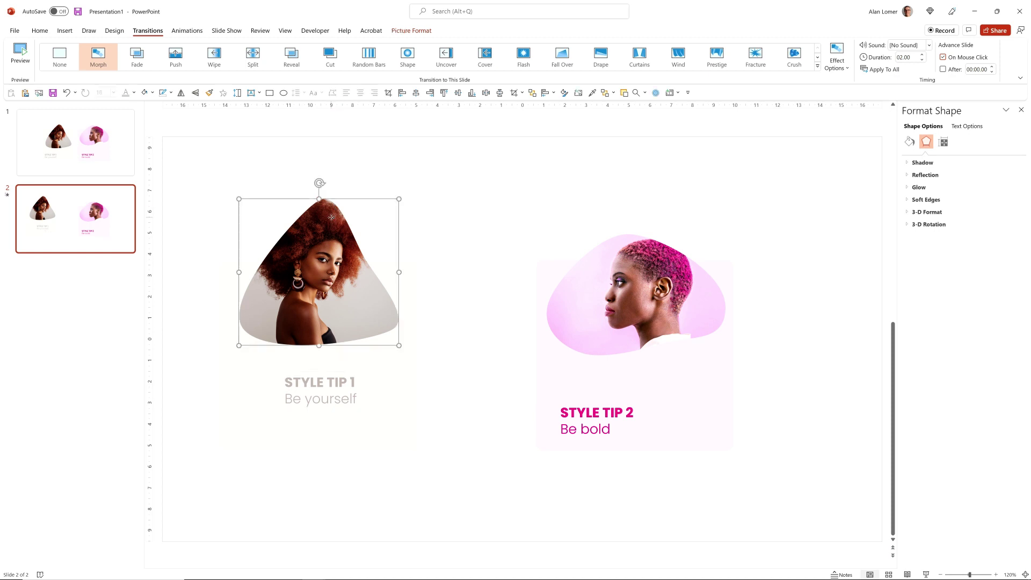
drag(315, 185, 314, 183)
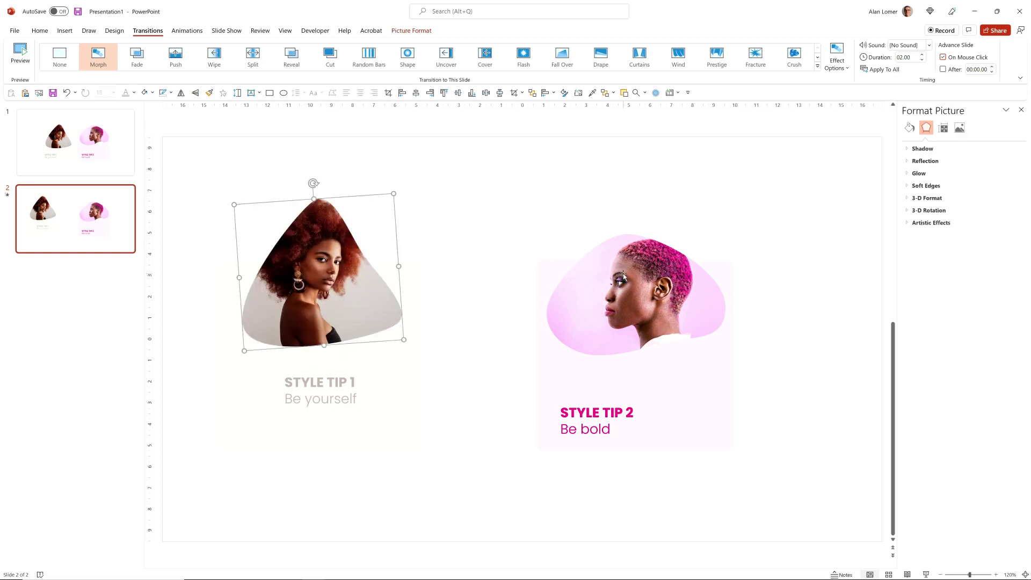
- Shift the pink-haired portrait and its panel right, with STYLE TIP 2 at the panel's lower right
click(623, 275)
drag(622, 275, 725, 251)
drag(580, 338, 671, 358)
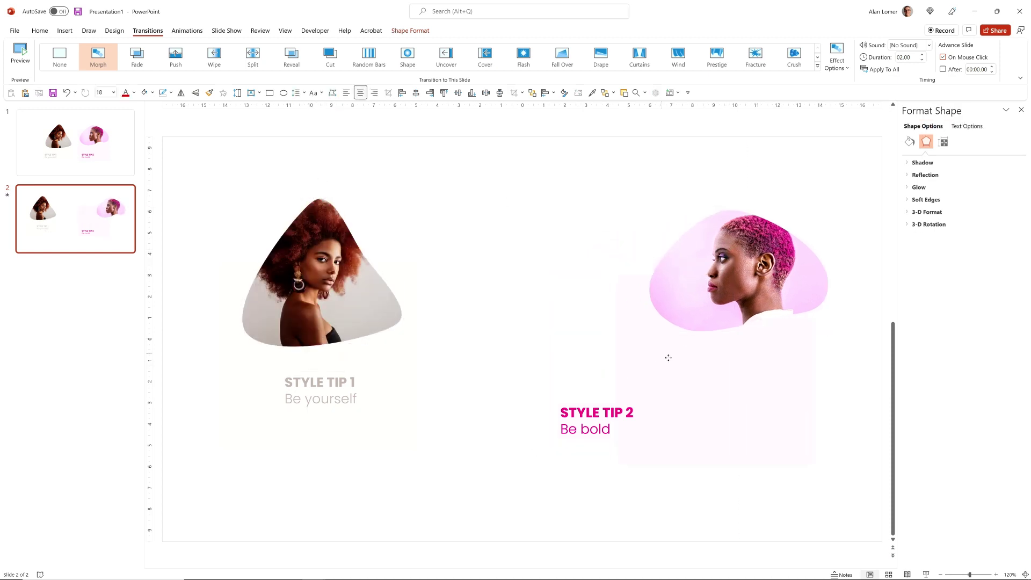
drag(569, 403, 742, 428)
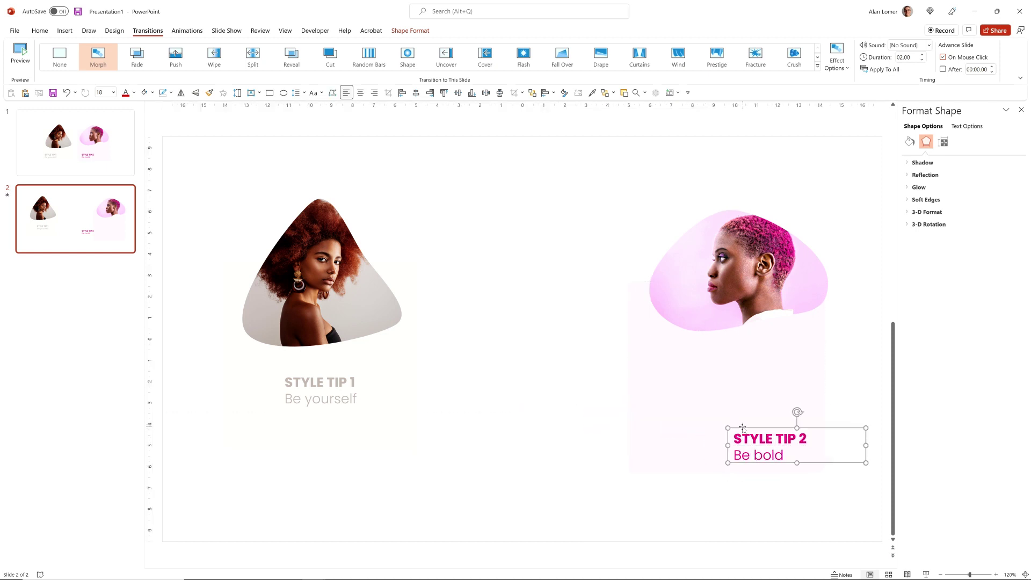
- Duplicate slide 2 as slide 3, then move and re-tilt the left portrait, its panel and STYLE TIP 1
click(75, 217)
key(ctrl+d)
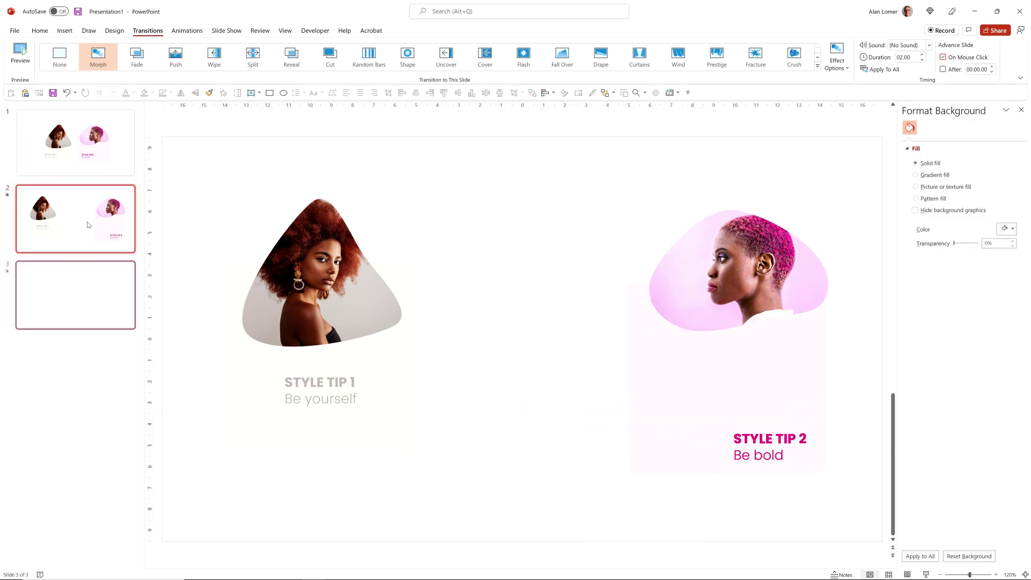
click(352, 264)
drag(352, 263, 410, 257)
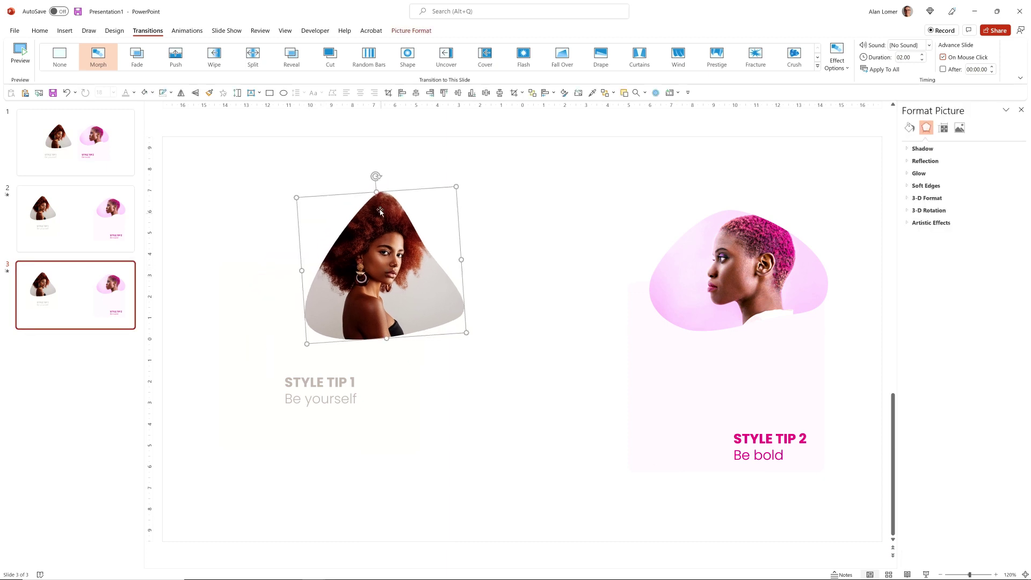
drag(375, 175, 393, 175)
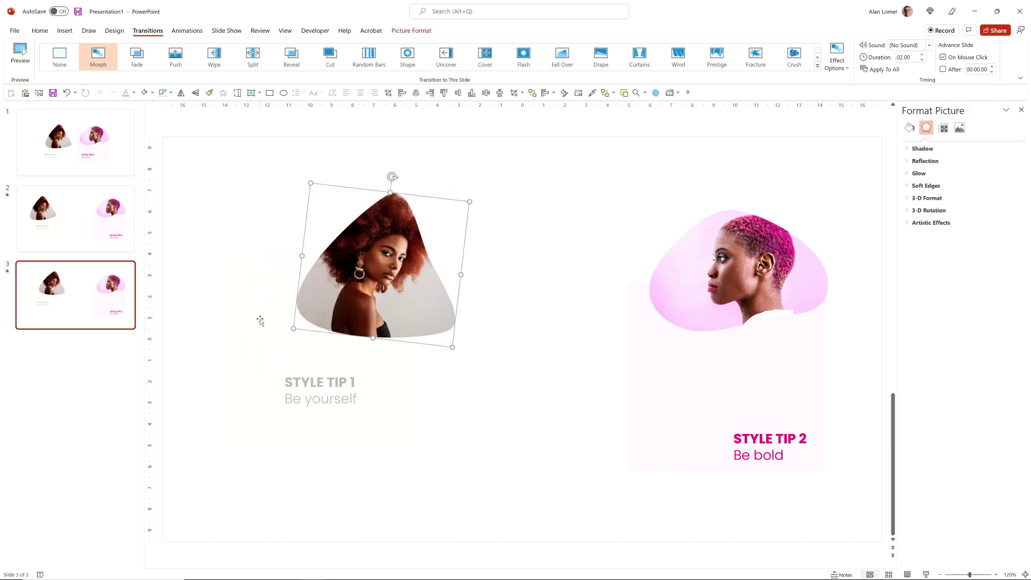
drag(260, 321, 363, 344)
click(311, 414)
click(304, 373)
drag(328, 383, 388, 434)
- Move the pink-haired portrait, its pale pink panel and the STYLE TIP 2 caption left
drag(686, 270, 621, 272)
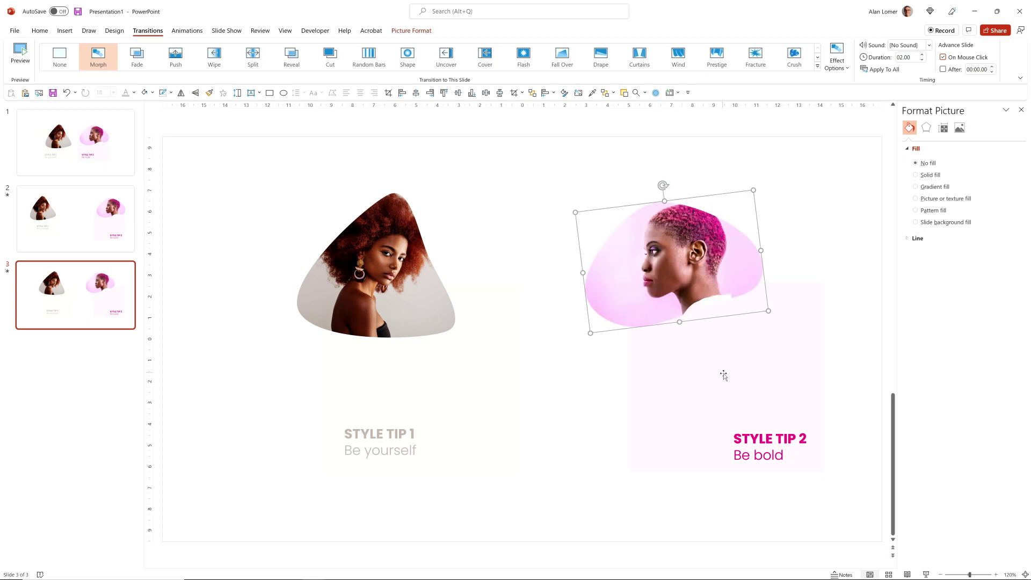
drag(723, 376, 644, 354)
click(765, 440)
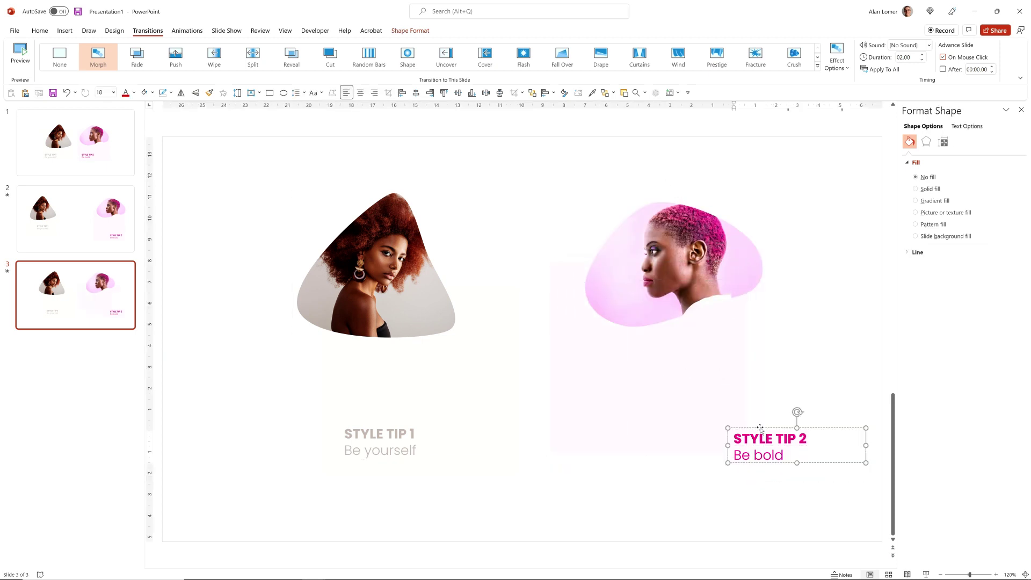
drag(759, 428, 685, 403)
click(74, 150)
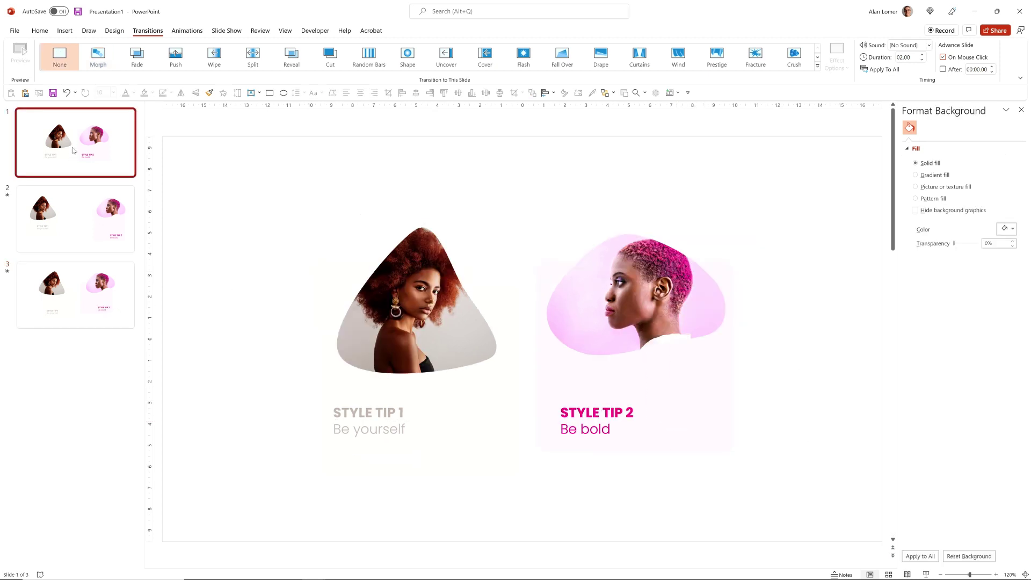